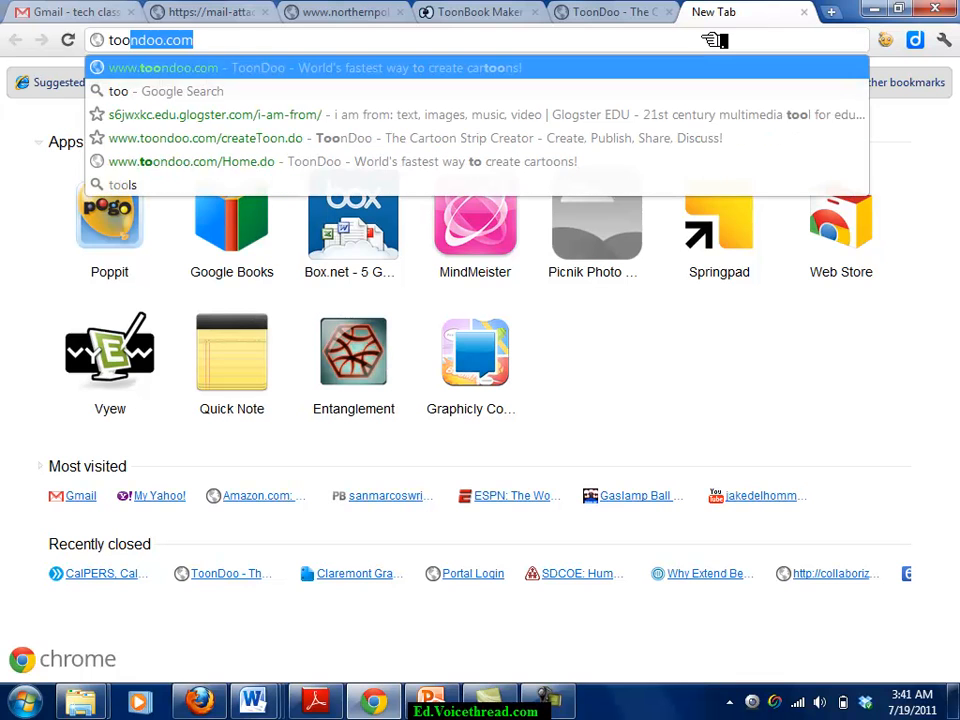
Load toondoo.com in the new Chrome tab.
{"action": "type", "text": "oo."}
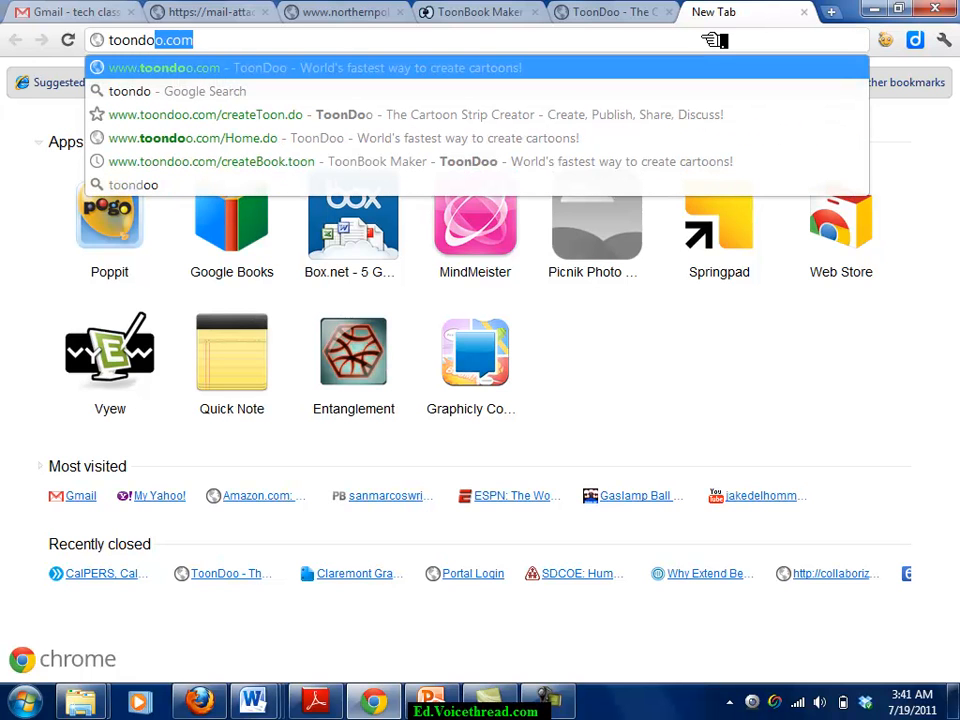
{"action": "key", "text": "Return"}
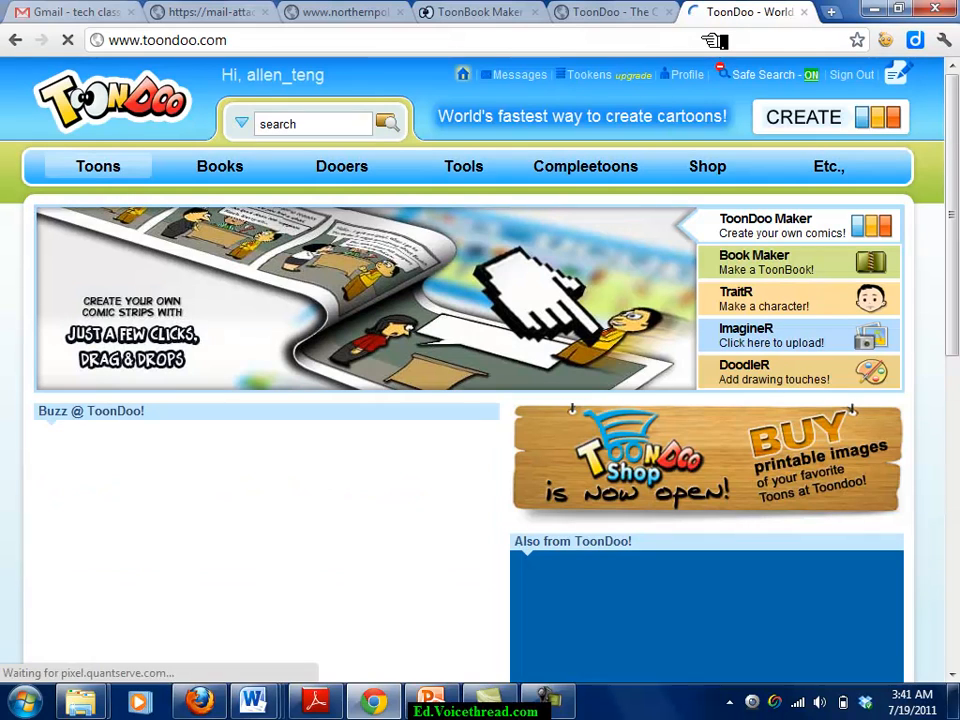
Sign out of ToonDoo and start the free individual sign-up form.
{"action": "left_click", "coordinate": [849, 75]}
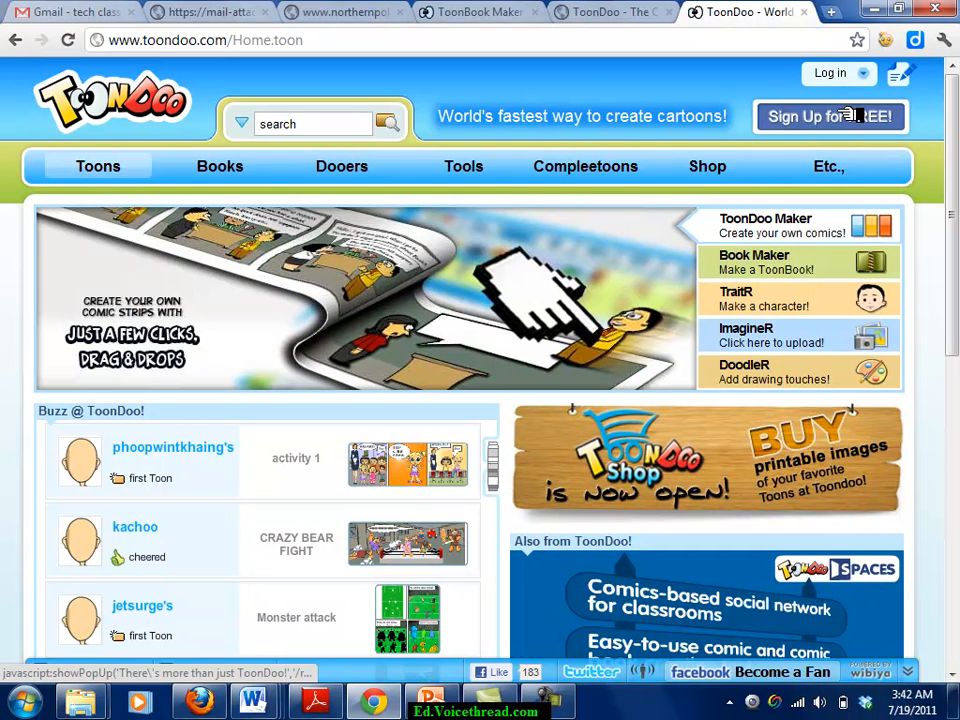
{"action": "left_click", "coordinate": [842, 117]}
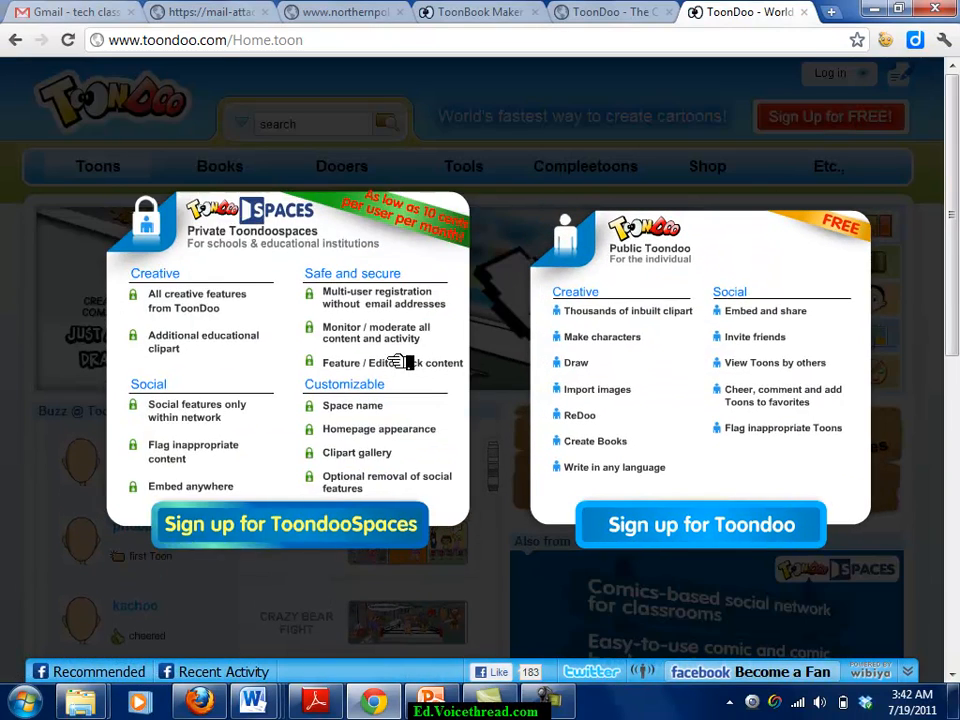
{"action": "left_click", "coordinate": [707, 536]}
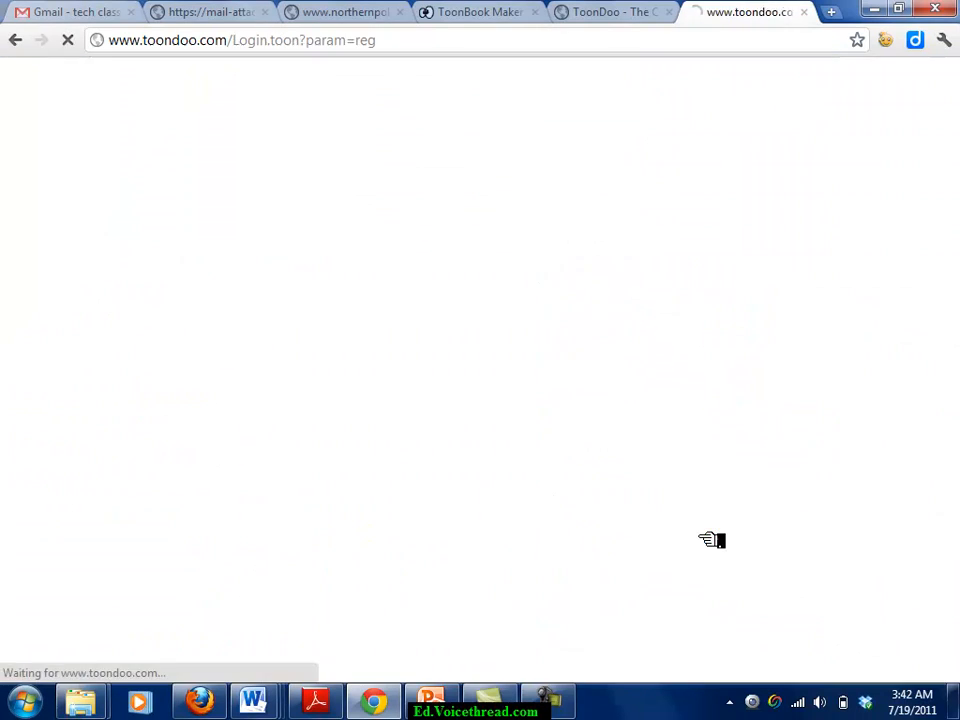
{"action": "left_click", "coordinate": [710, 336]}
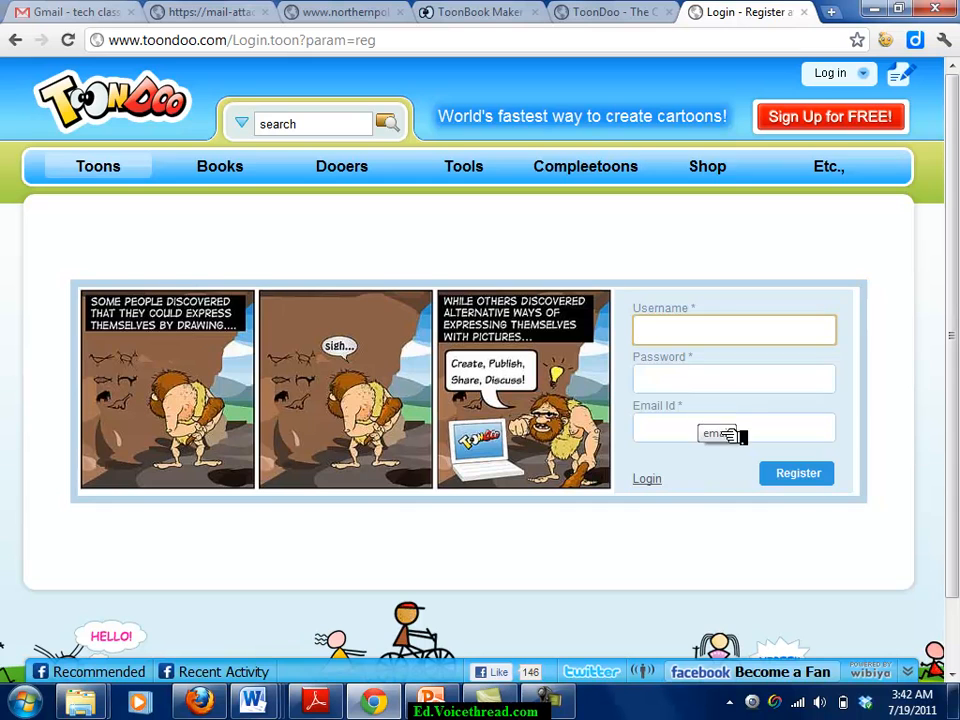
Log in from the sign-in page with the account's username and password.
{"action": "left_click", "coordinate": [660, 479]}
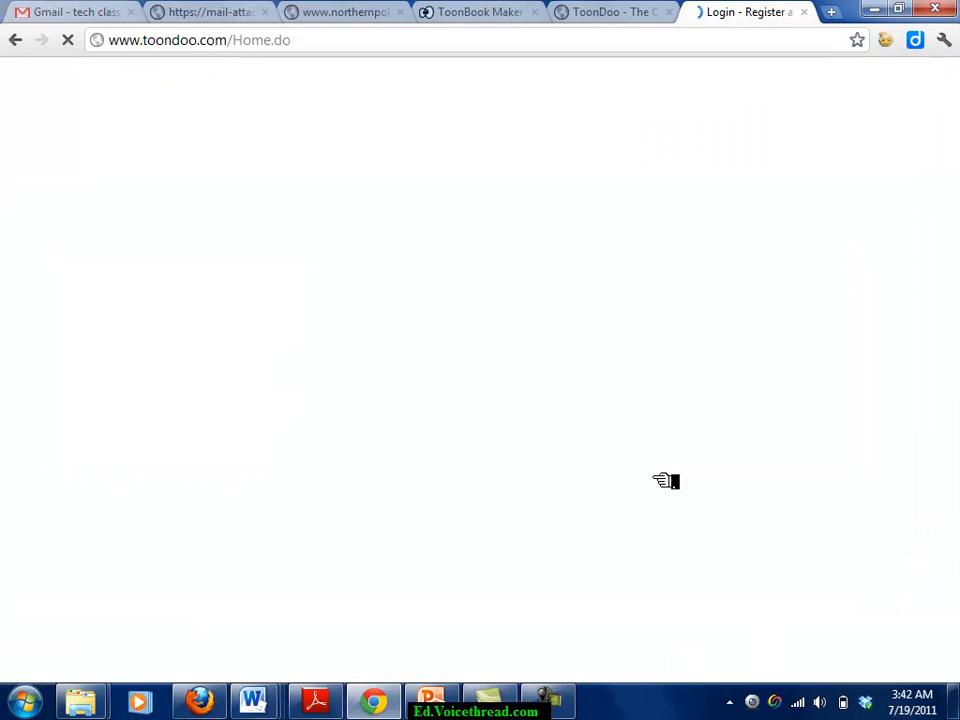
{"action": "left_click", "coordinate": [690, 358]}
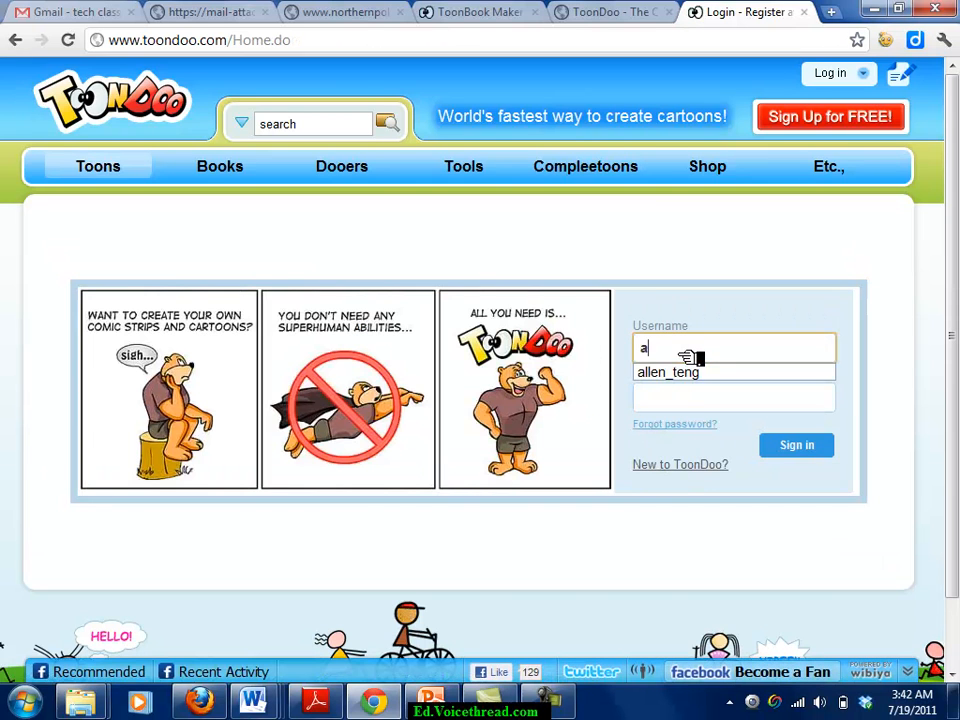
{"action": "key", "text": "Tab"}
{"action": "type", "text": "a"}
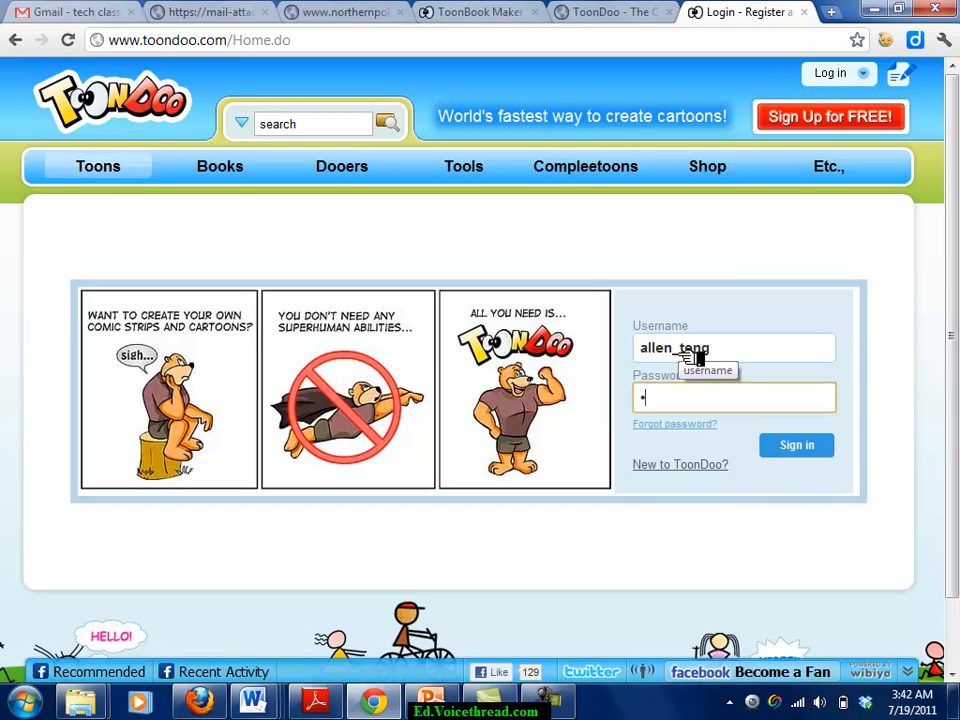
{"action": "key", "text": "Return"}
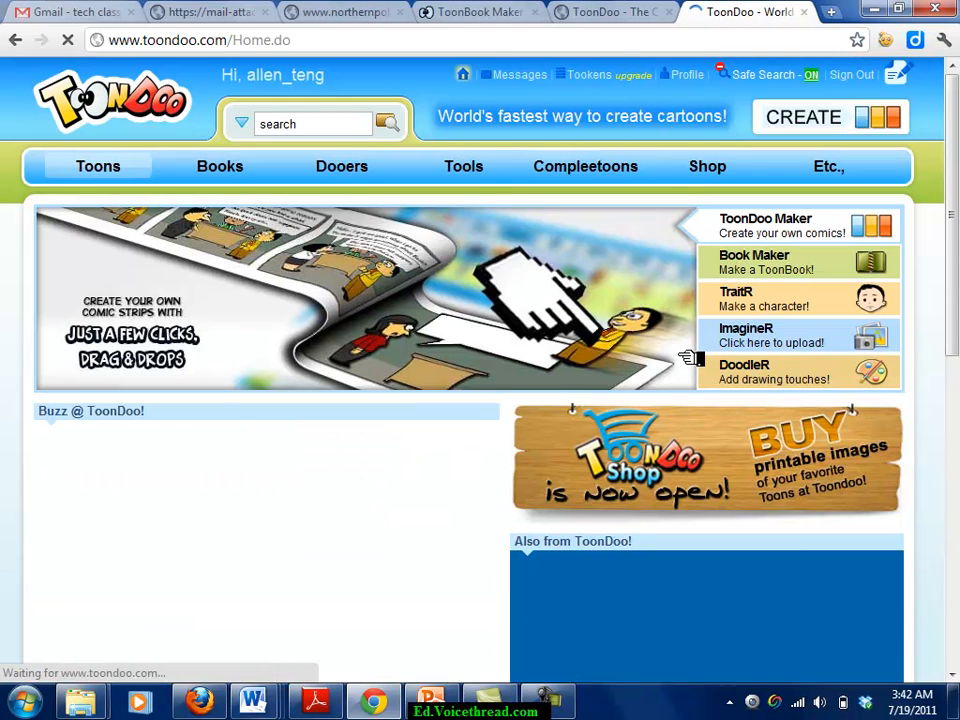
{"action": "mouse_move", "coordinate": [101, 161]}
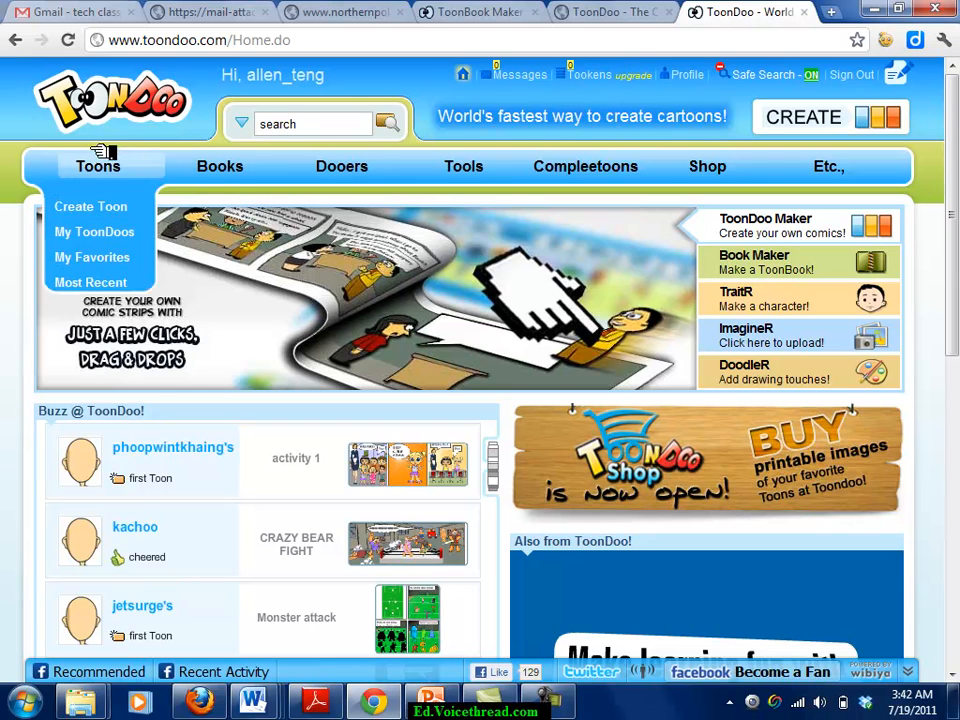
Create a new toon using the wide two-panel horizontal layout.
{"action": "left_click", "coordinate": [113, 211]}
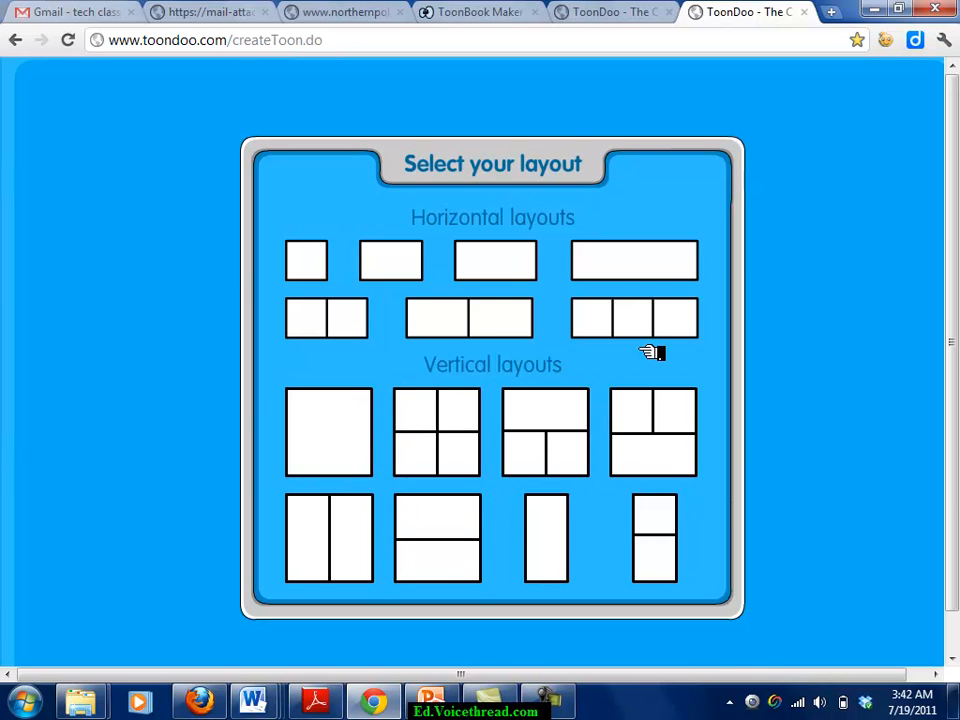
{"action": "left_click", "coordinate": [490, 328]}
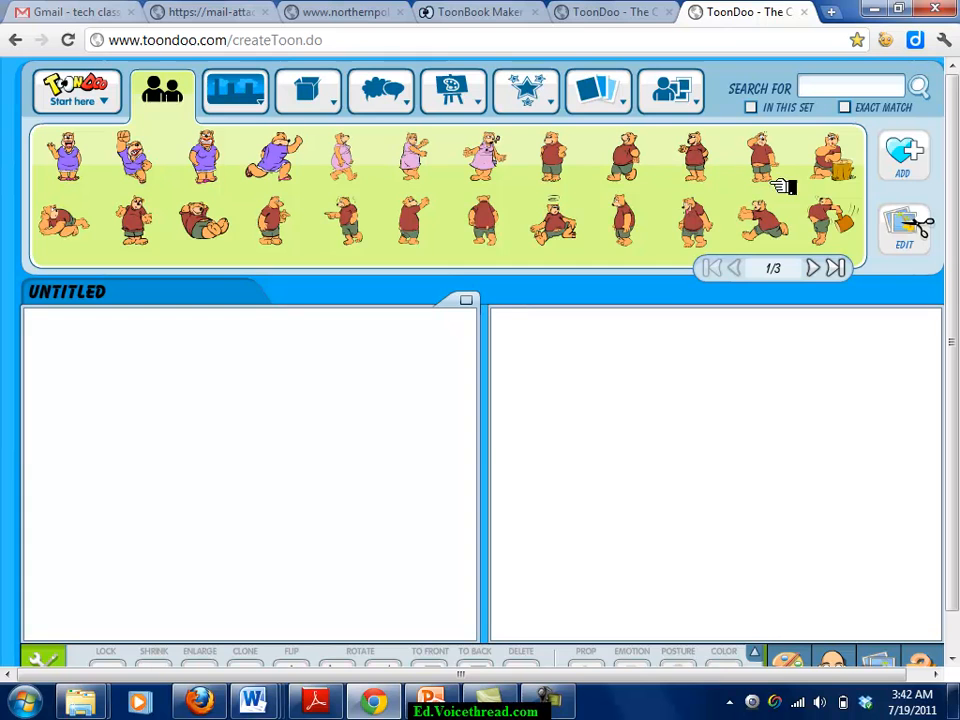
Drag a raised-arms stick figure from Stick Figures page 4/5 into the left panel, then show the pizza character set.
{"action": "mouse_move", "coordinate": [193, 117]}
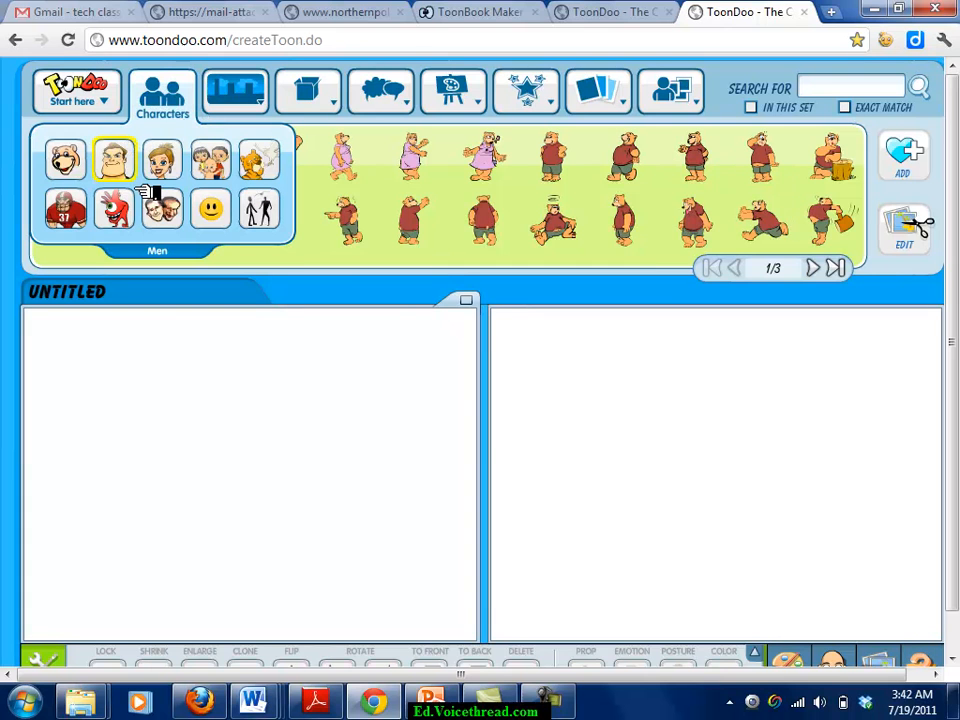
{"action": "left_click", "coordinate": [258, 208]}
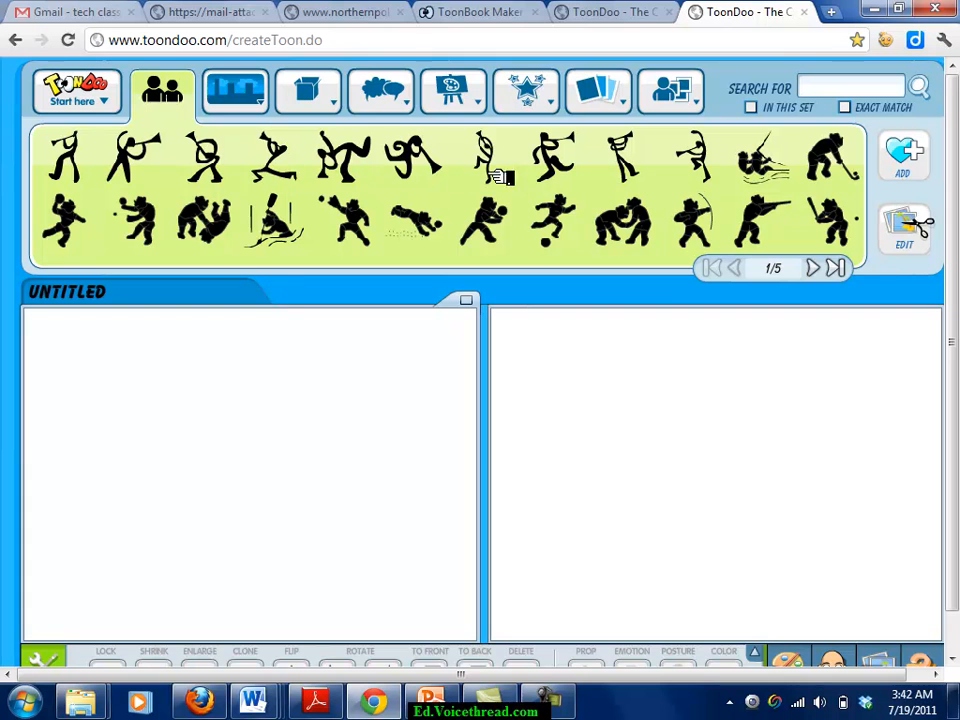
{"action": "left_click", "coordinate": [818, 267]}
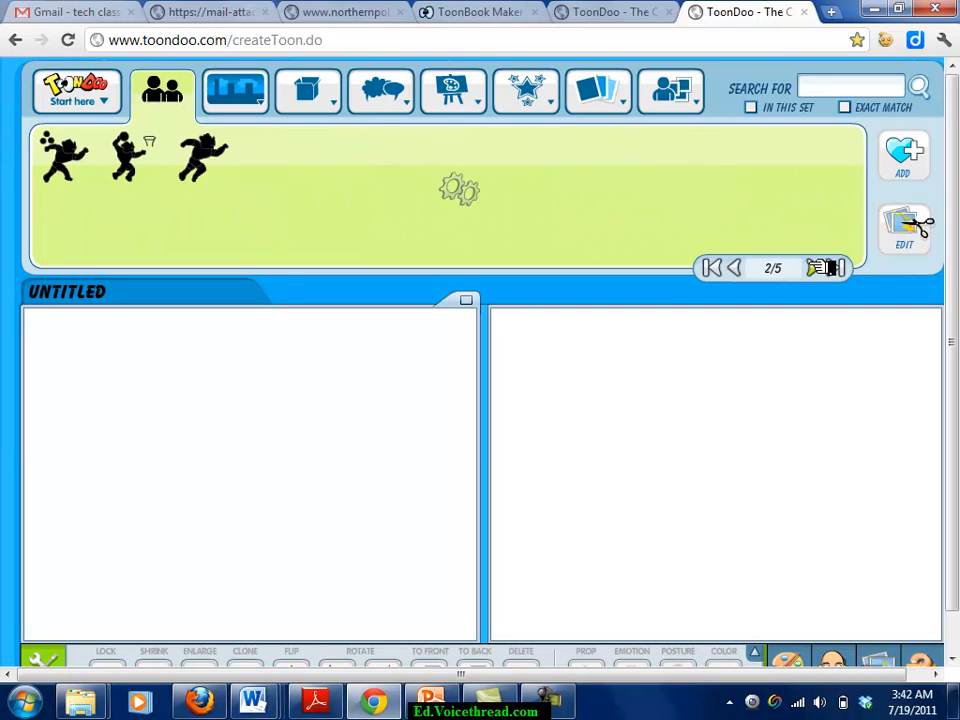
{"action": "left_click", "coordinate": [818, 267]}
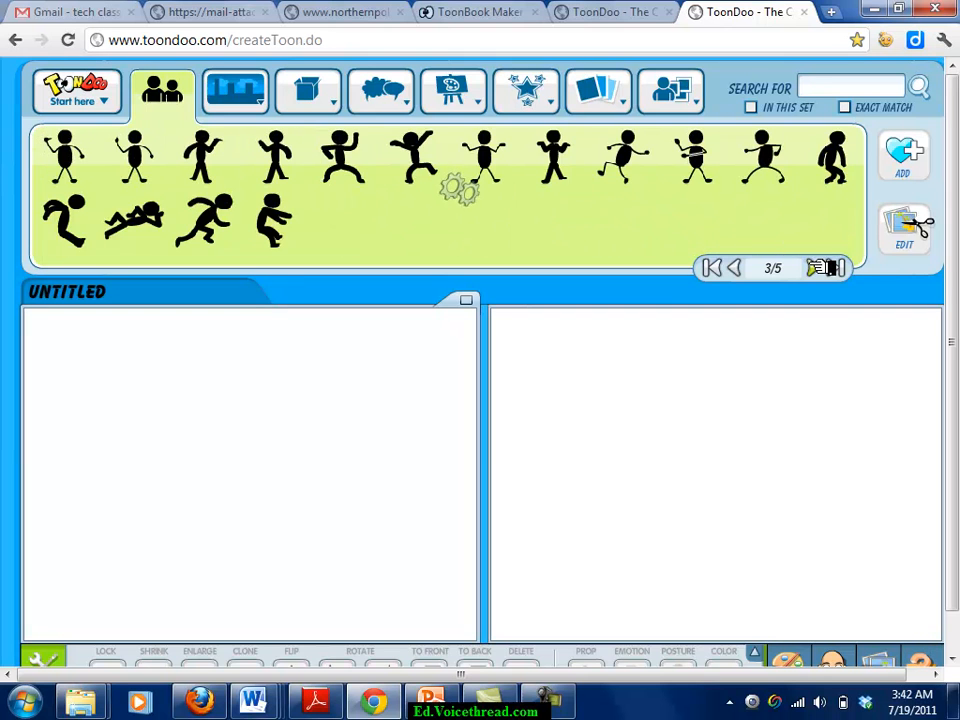
{"action": "left_click", "coordinate": [818, 267]}
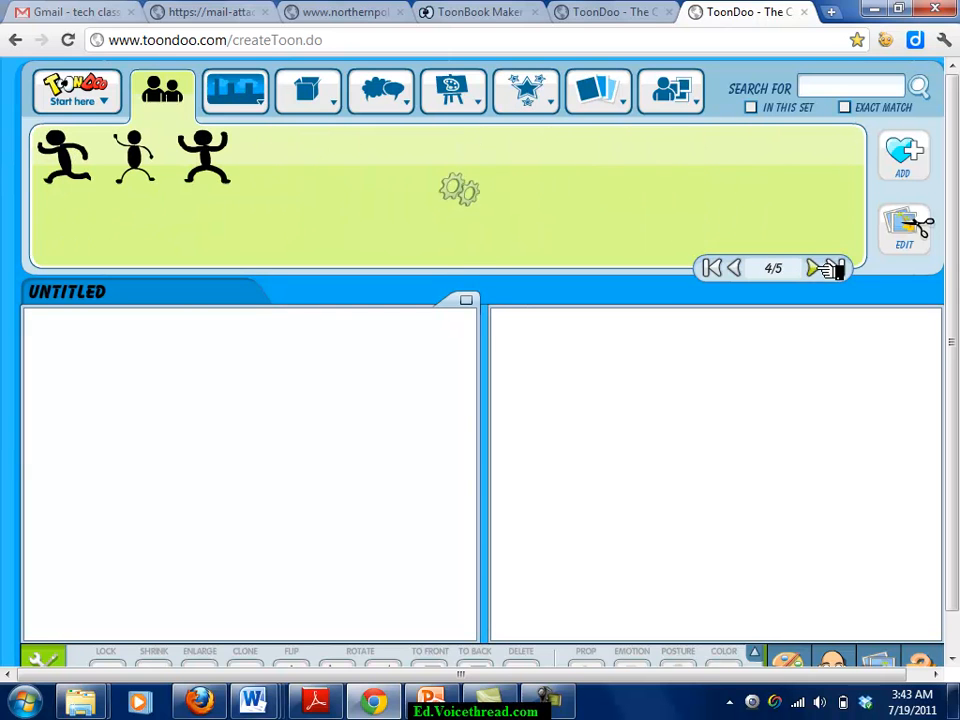
{"action": "left_click_drag", "start_coordinate": [228, 160], "coordinate": [305, 518]}
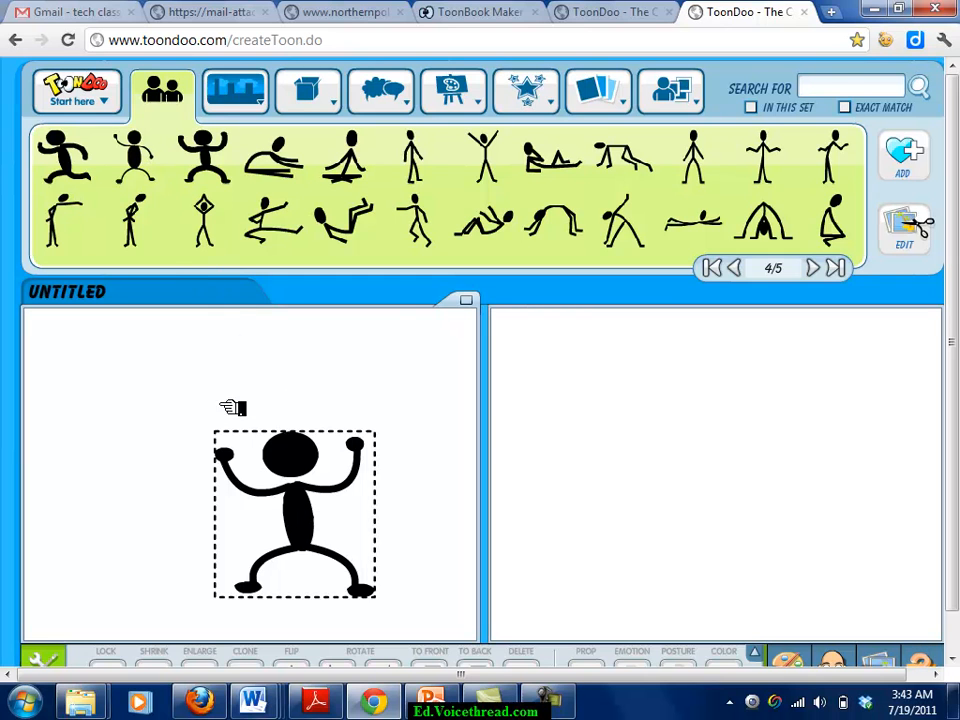
{"action": "mouse_move", "coordinate": [178, 97]}
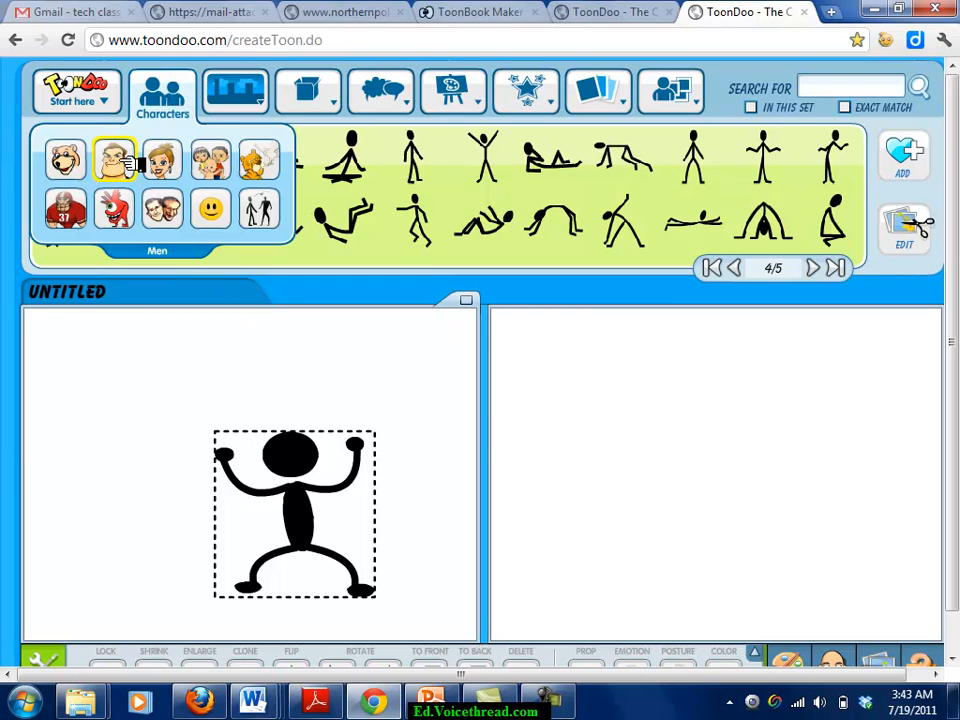
{"action": "left_click", "coordinate": [115, 209]}
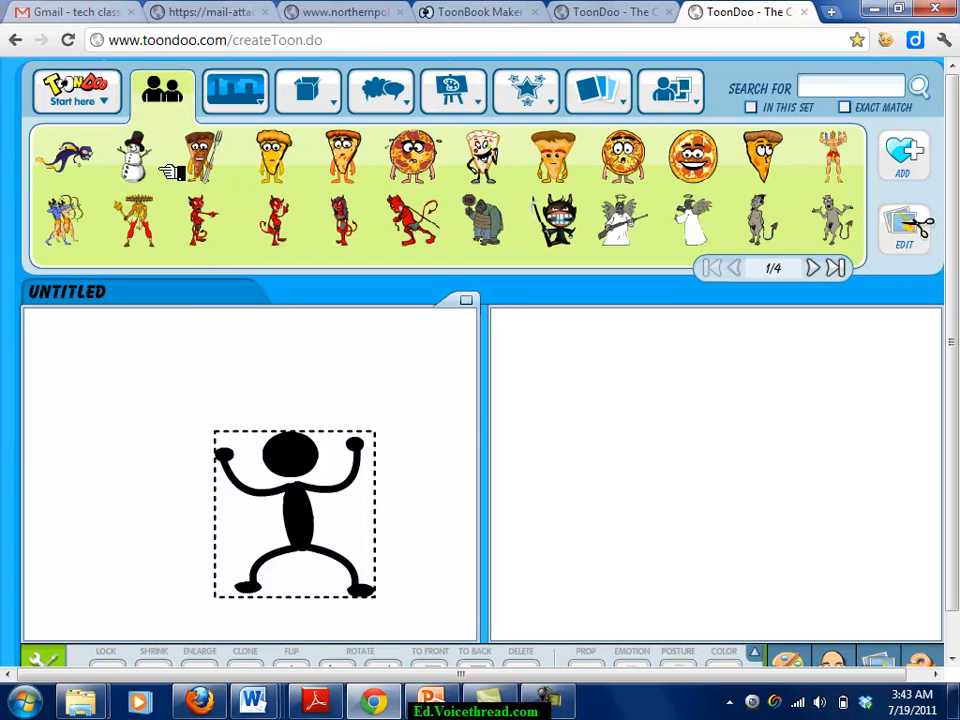
Add the pizza-with-fork character to the left panel and shrink it two steps.
{"action": "left_click_drag", "start_coordinate": [222, 165], "coordinate": [141, 484]}
{"action": "left_click_drag", "start_coordinate": [282, 514], "coordinate": [362, 512]}
{"action": "scroll", "coordinate": [660, 448], "scroll_direction": "down", "scroll_amount": 2}
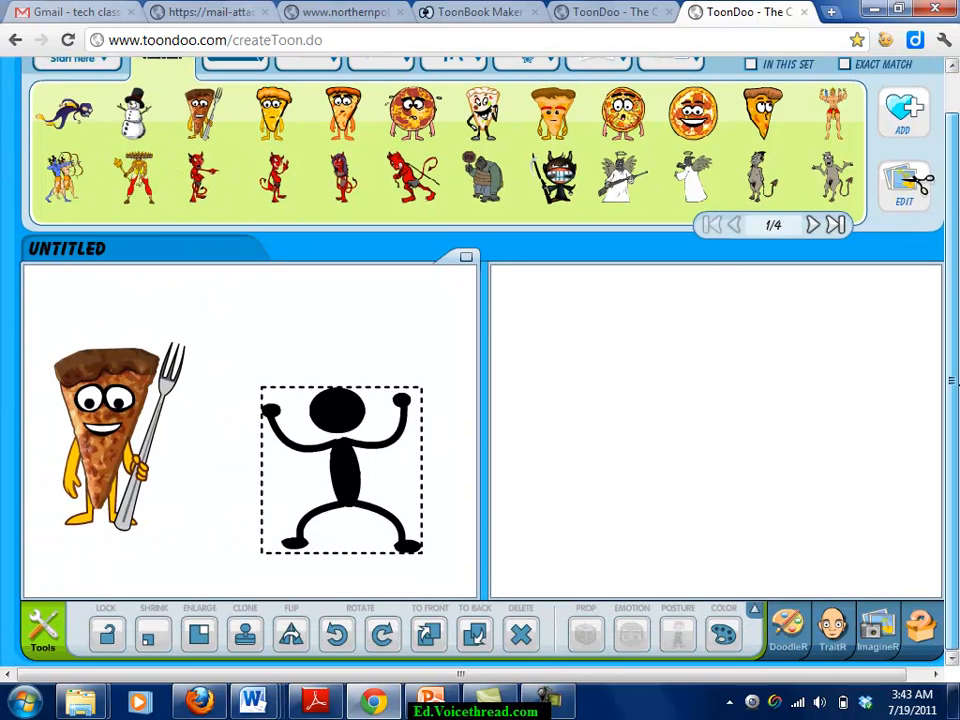
{"action": "left_click", "coordinate": [130, 403]}
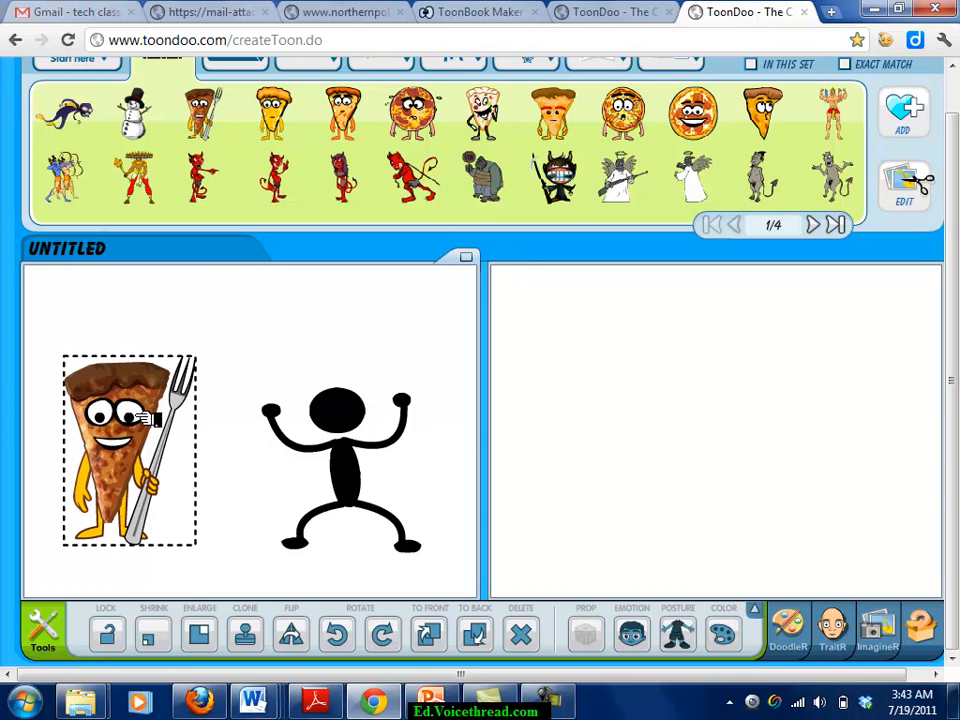
{"action": "left_click", "coordinate": [171, 648]}
{"action": "left_click", "coordinate": [171, 648]}
{"action": "left_click", "coordinate": [378, 490]}
Resize the stick figure, reposition both figures, and flip the pizza slice.
{"action": "left_click", "coordinate": [352, 496]}
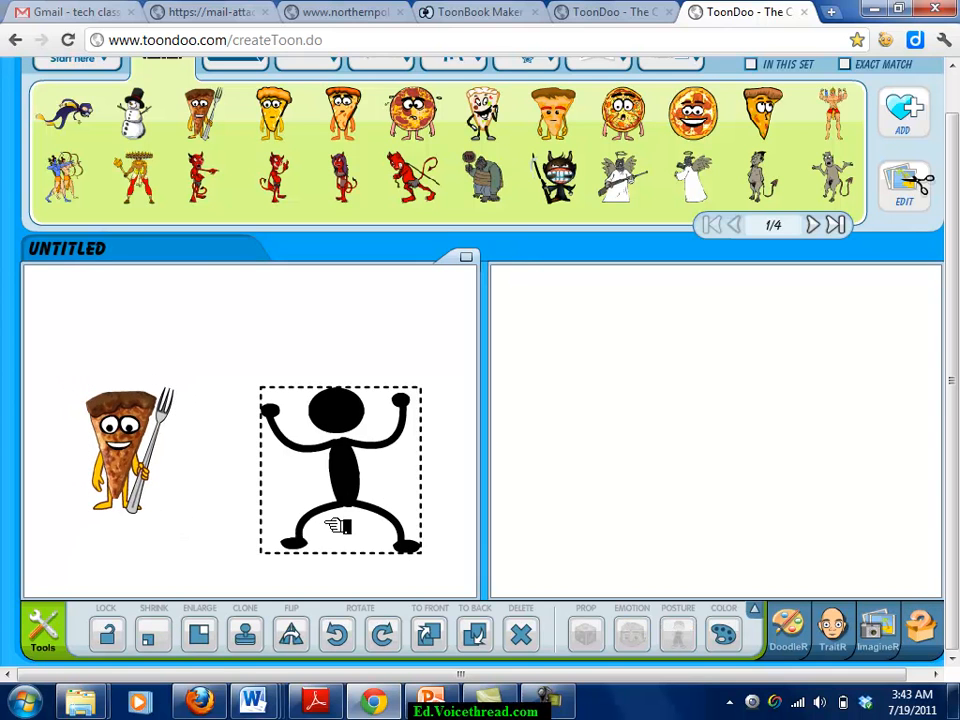
{"action": "left_click", "coordinate": [168, 638]}
{"action": "left_click", "coordinate": [200, 638]}
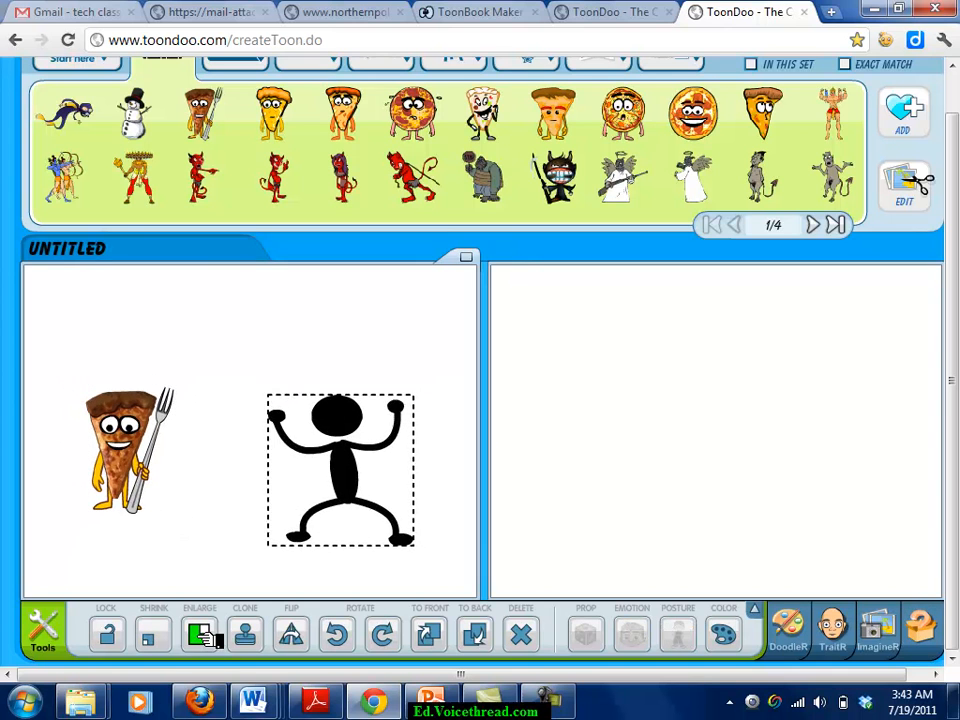
{"action": "left_click", "coordinate": [155, 638]}
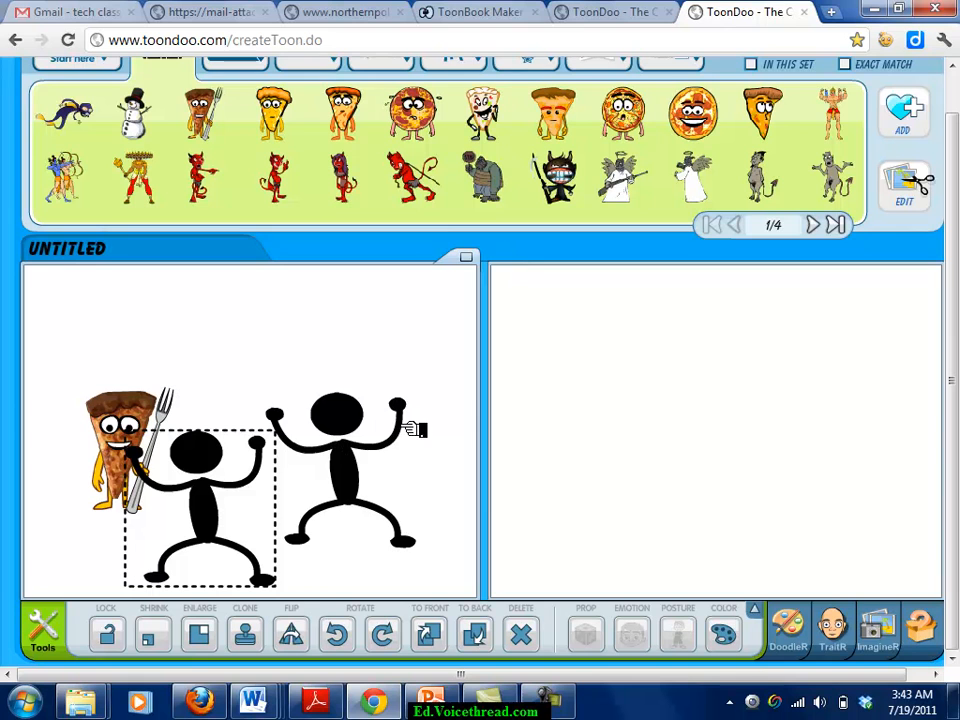
{"action": "left_click_drag", "start_coordinate": [362, 440], "coordinate": [407, 425]}
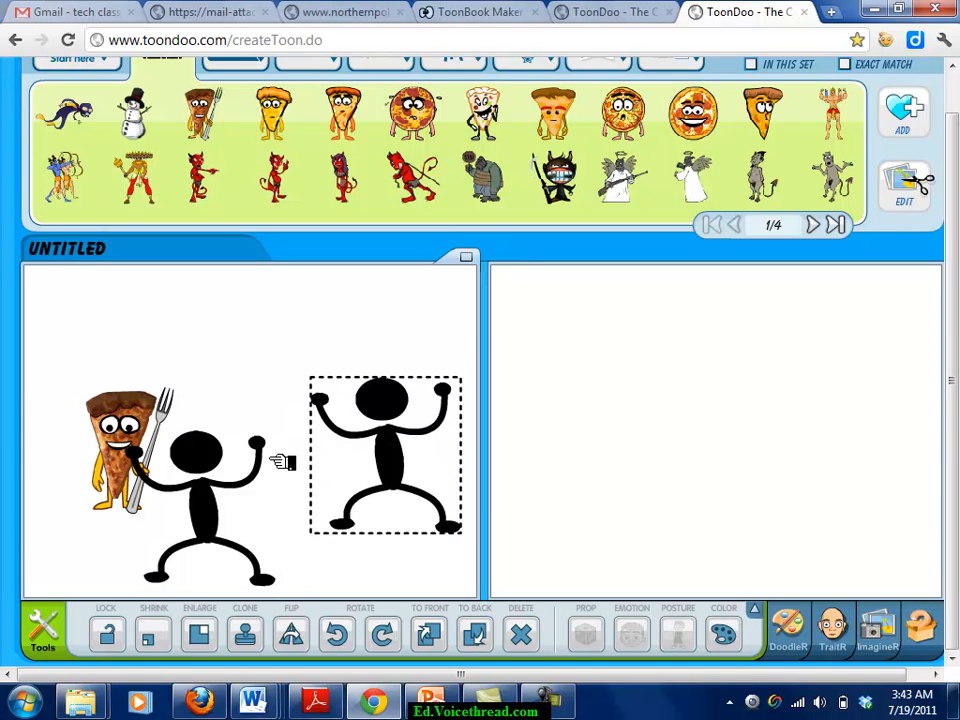
{"action": "left_click_drag", "start_coordinate": [238, 478], "coordinate": [260, 490]}
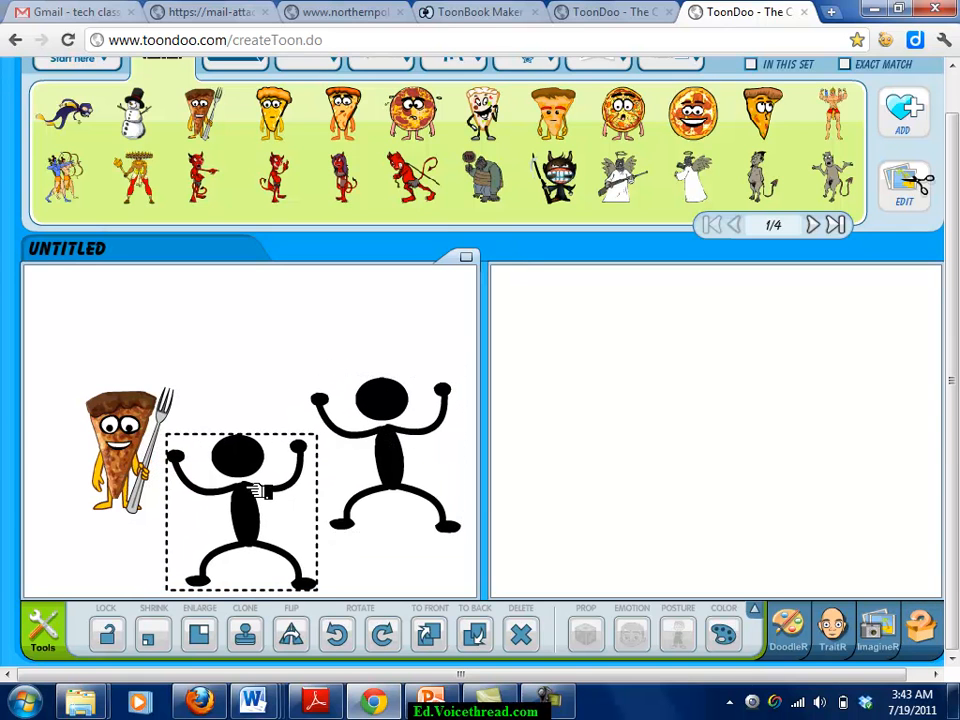
{"action": "left_click", "coordinate": [110, 470]}
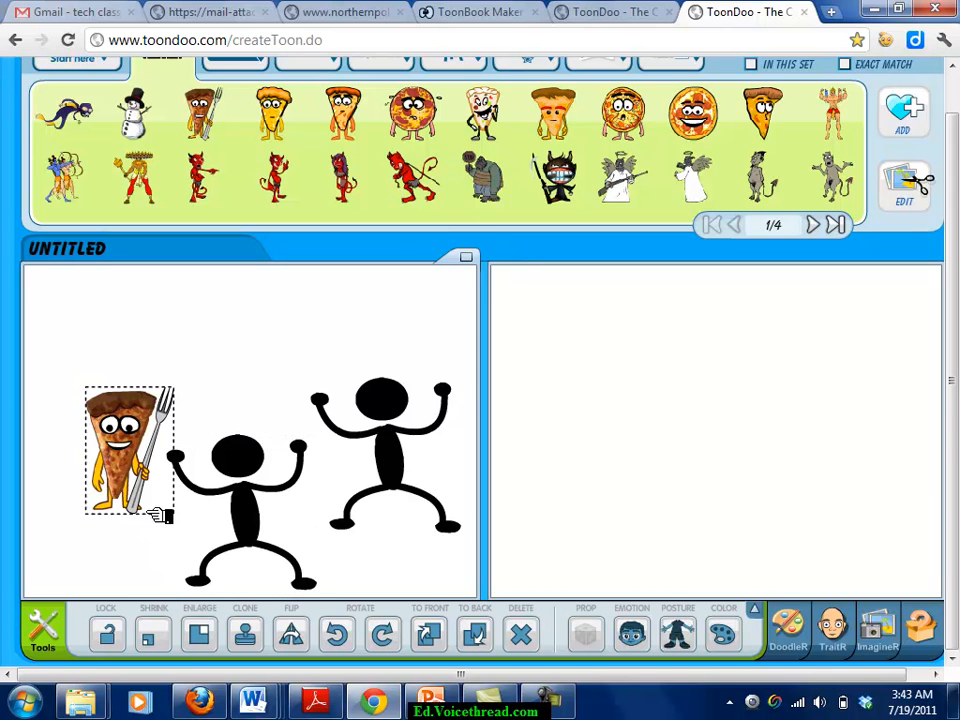
{"action": "left_click", "coordinate": [298, 637]}
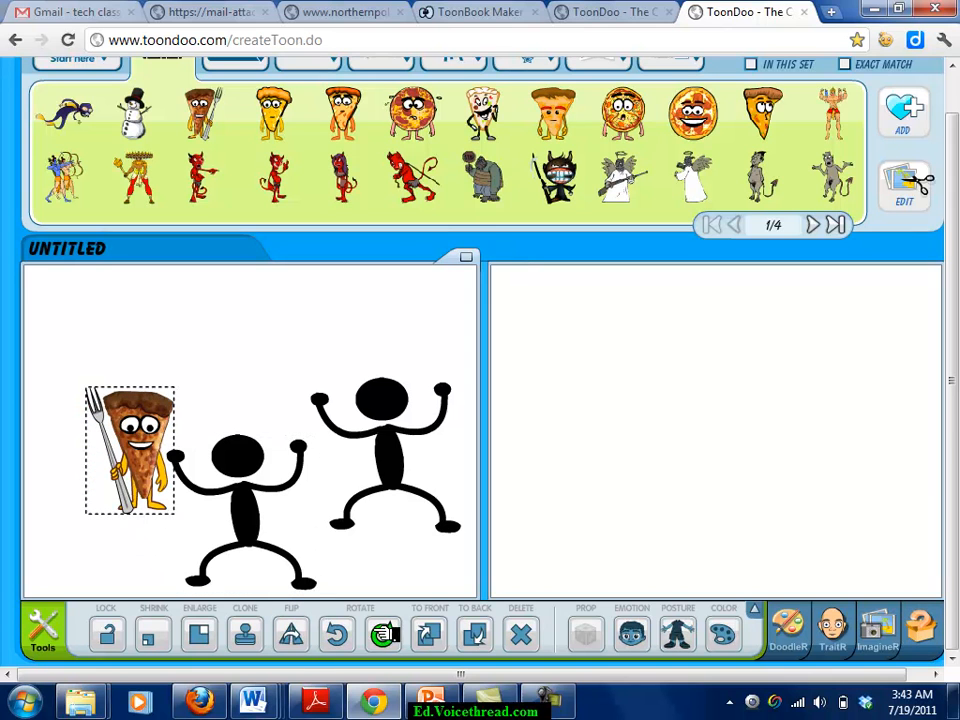
Rotate the left stick figure seven steps and drag it up against the other figure.
{"action": "left_click", "coordinate": [272, 455]}
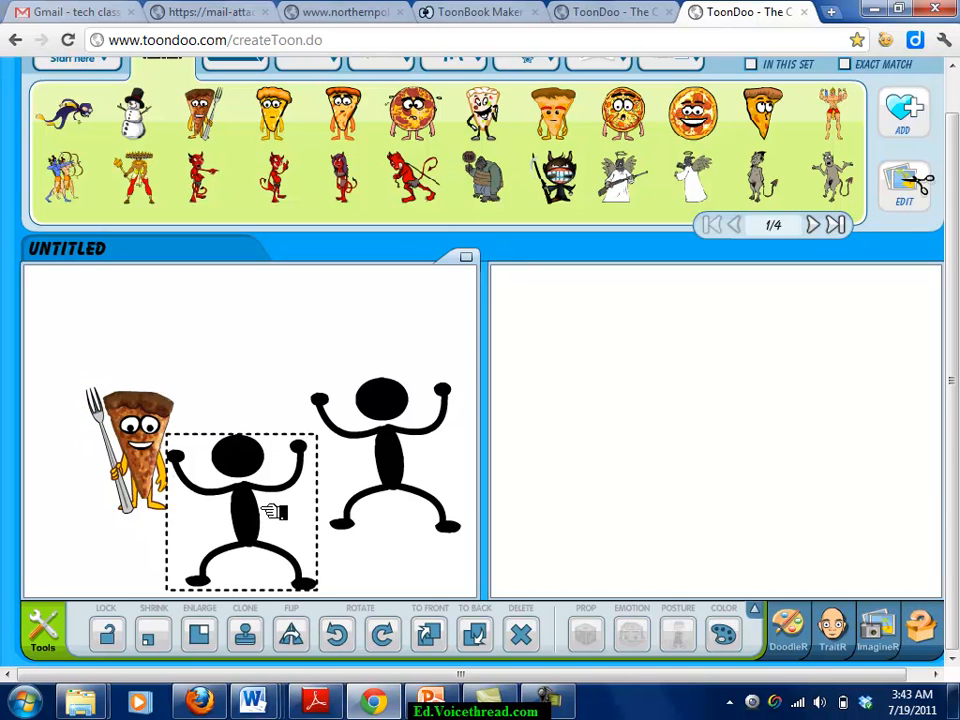
{"action": "left_click", "coordinate": [350, 634]}
{"action": "left_click", "coordinate": [350, 634]}
{"action": "left_click", "coordinate": [350, 634]}
{"action": "left_click", "coordinate": [350, 634]}
{"action": "left_click", "coordinate": [337, 634]}
{"action": "left_click", "coordinate": [337, 634]}
{"action": "left_click", "coordinate": [337, 634]}
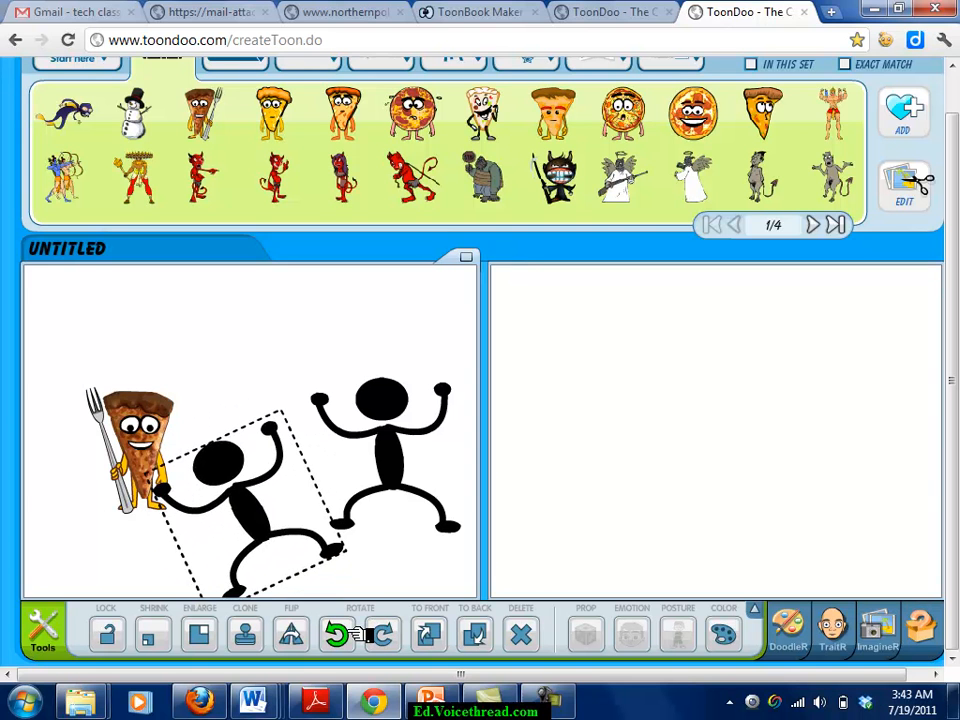
{"action": "left_click_drag", "start_coordinate": [322, 549], "coordinate": [350, 433]}
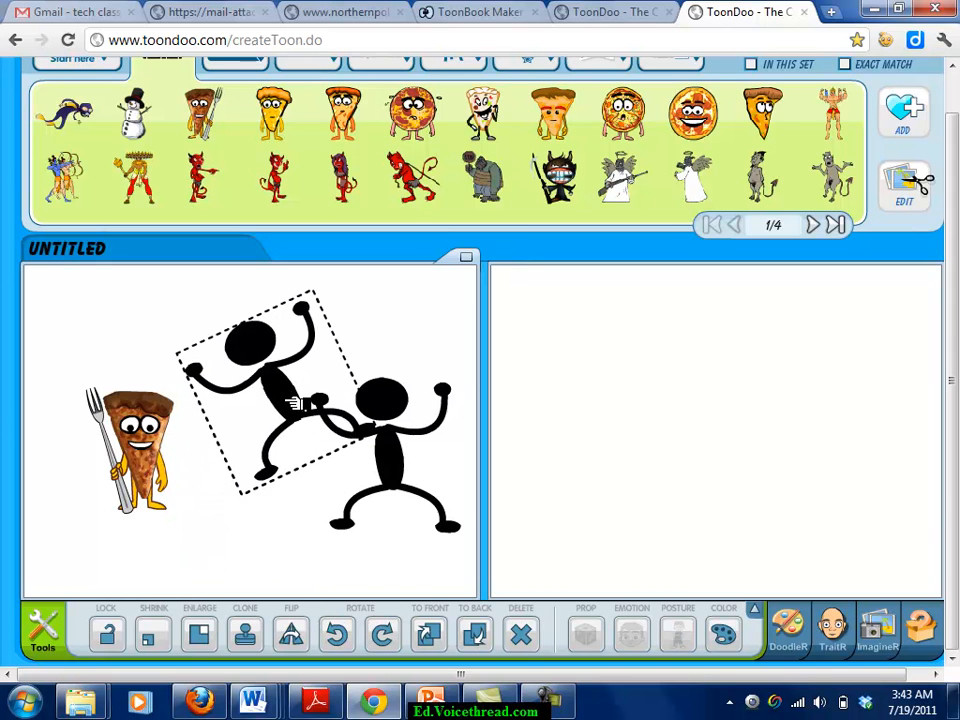
Apply the pink house scene from Abstract backgrounds to the left panel.
{"action": "left_click", "coordinate": [398, 480]}
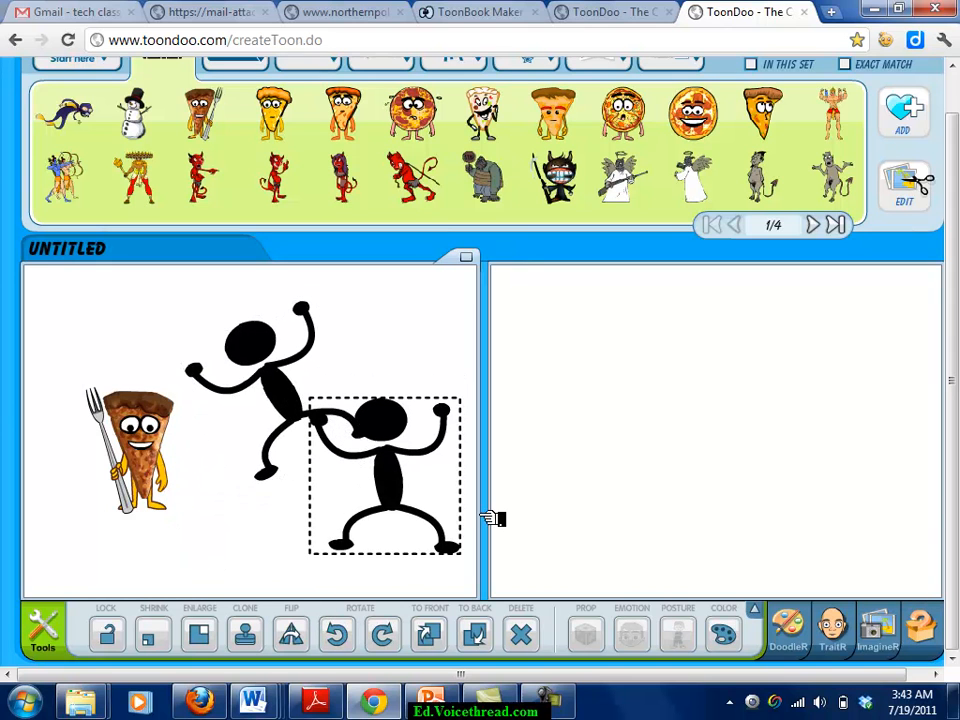
{"action": "scroll", "coordinate": [790, 300], "scroll_direction": "up", "scroll_amount": 2}
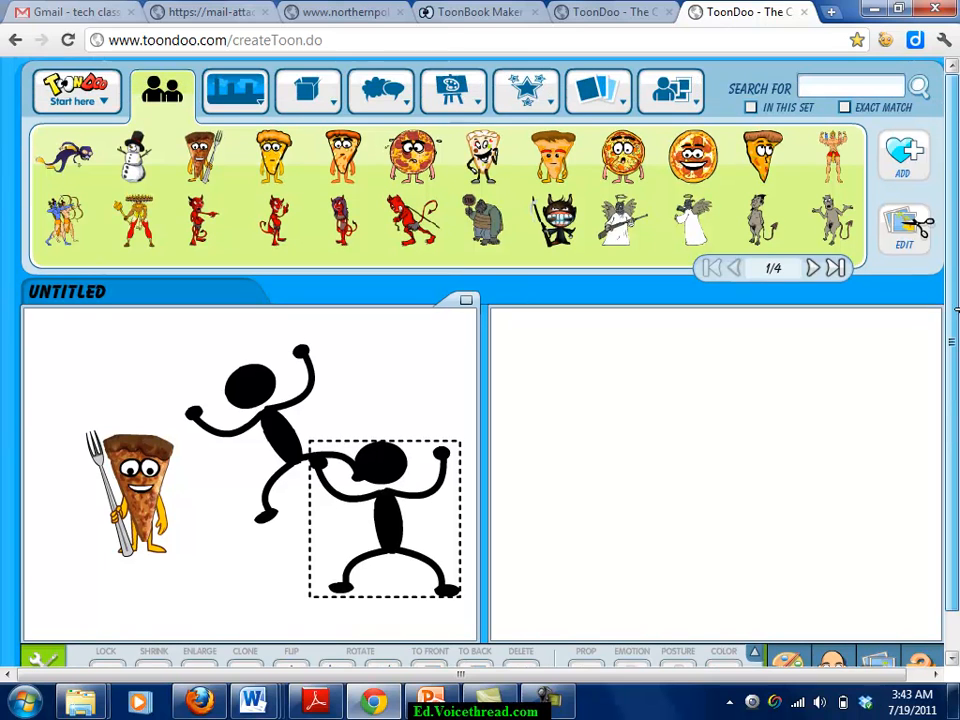
{"action": "mouse_move", "coordinate": [237, 93]}
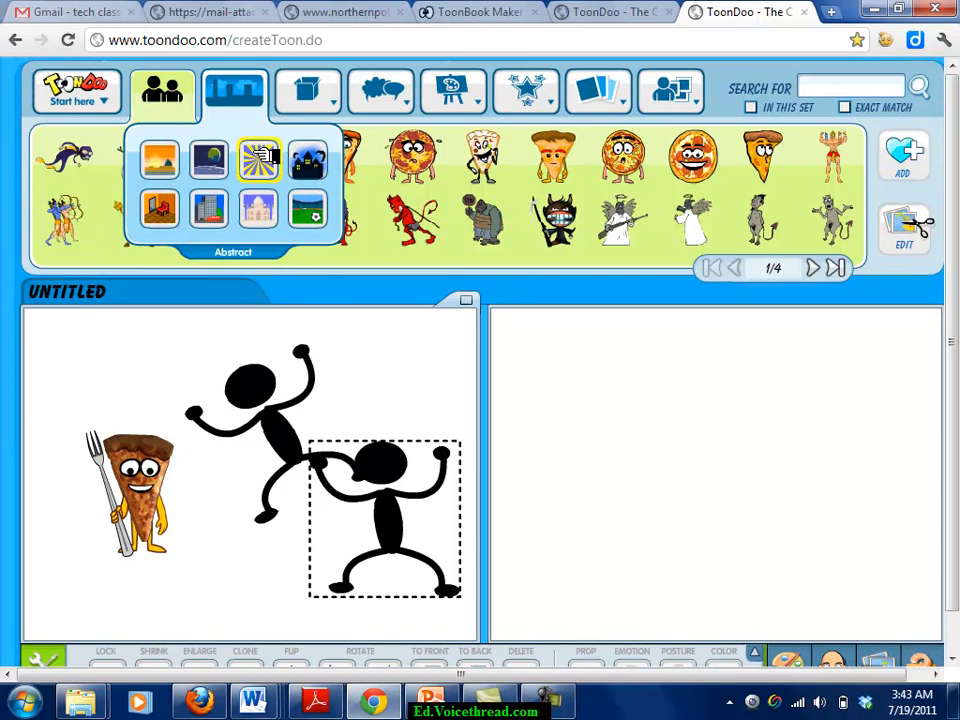
{"action": "left_click", "coordinate": [262, 162]}
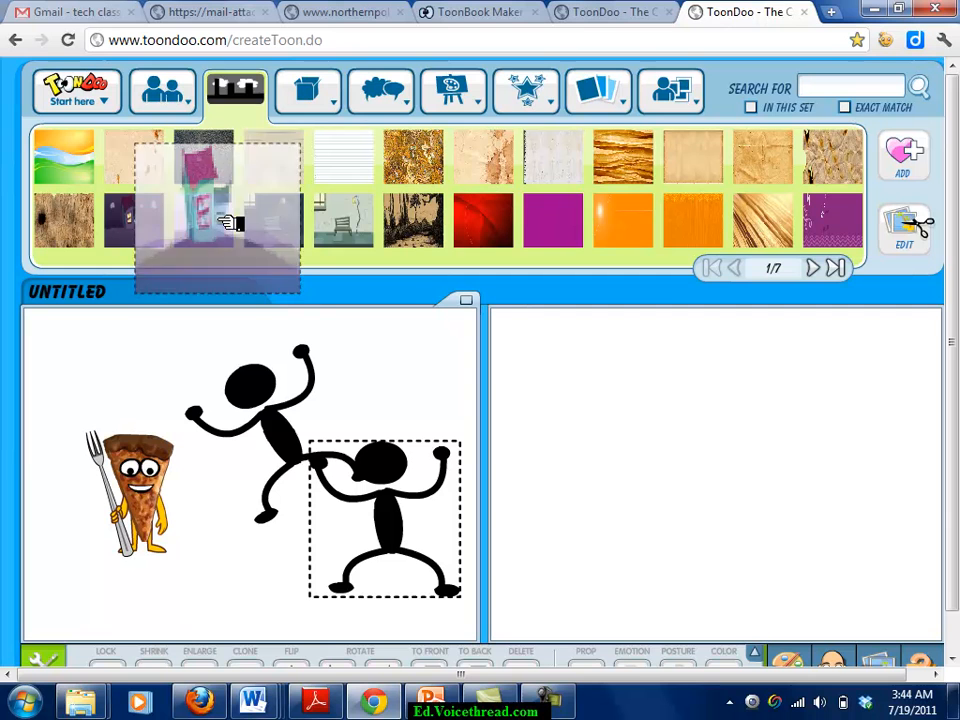
{"action": "mouse_move", "coordinate": [230, 222]}
{"action": "left_click_drag", "start_coordinate": [230, 222], "coordinate": [236, 456]}
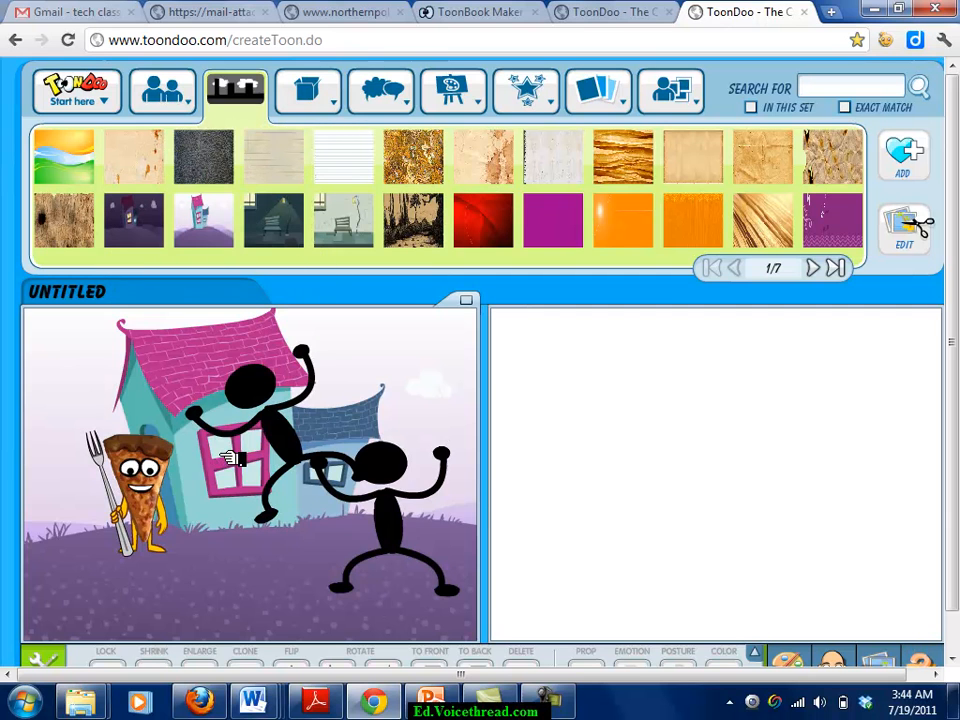
Delete the tilted stick figure from the panel.
{"action": "left_click", "coordinate": [289, 459]}
{"action": "key", "text": "Delete"}
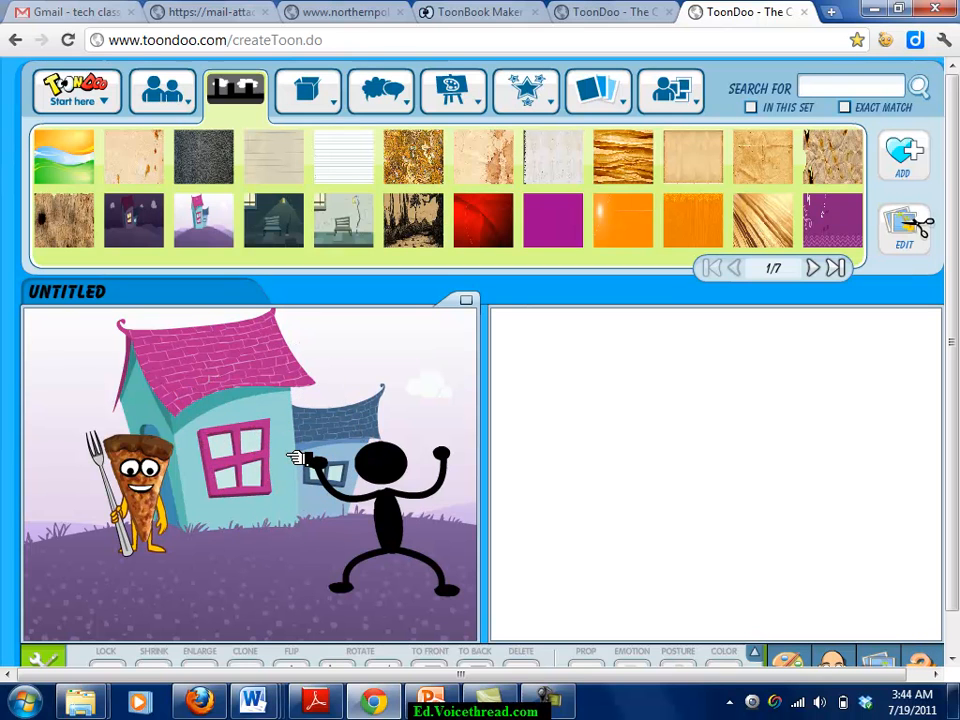
{"action": "mouse_move", "coordinate": [386, 88]}
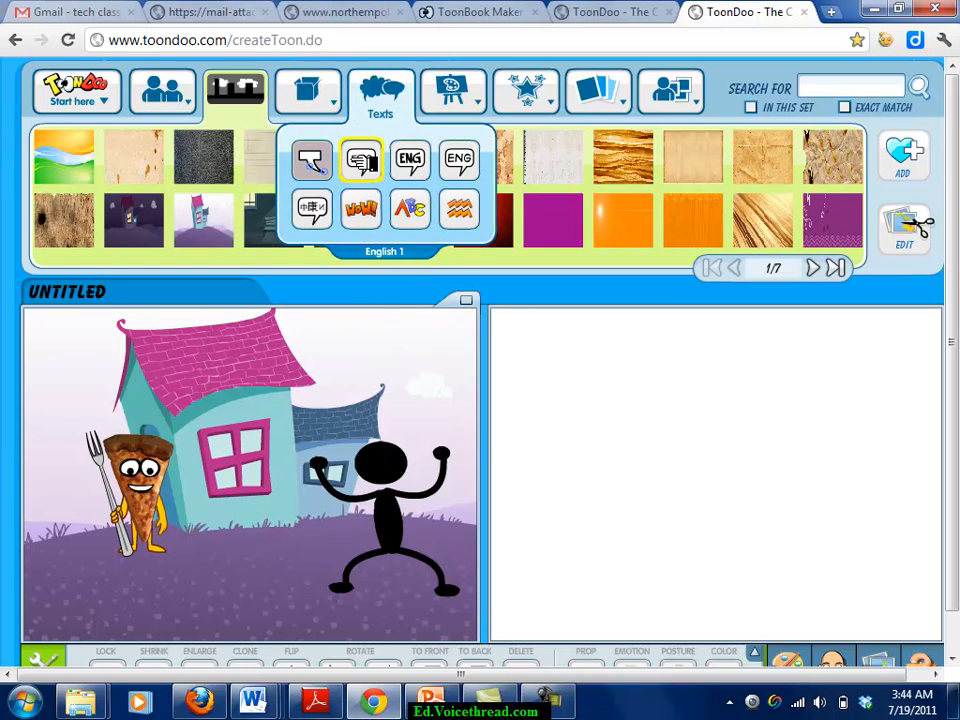
Add a thought bubble aimed at the stick figure reading 'I am hungry!'.
{"action": "left_click", "coordinate": [361, 159]}
{"action": "left_click_drag", "start_coordinate": [660, 160], "coordinate": [357, 386]}
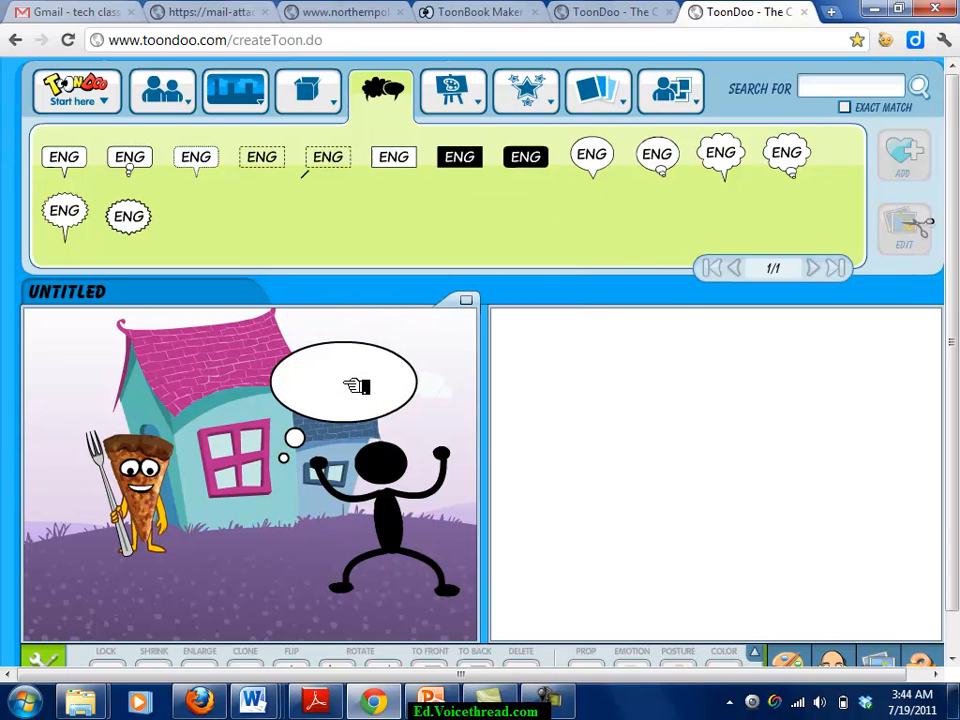
{"action": "left_click_drag", "start_coordinate": [303, 435], "coordinate": [378, 432]}
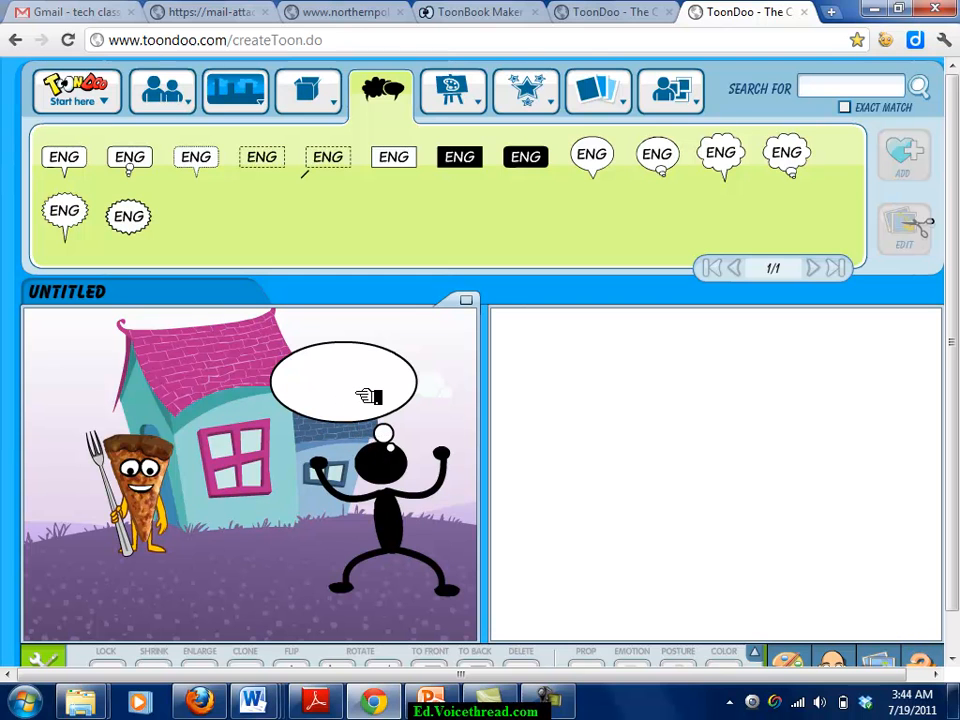
{"action": "left_click", "coordinate": [368, 396]}
{"action": "type", "text": "I am hu"}
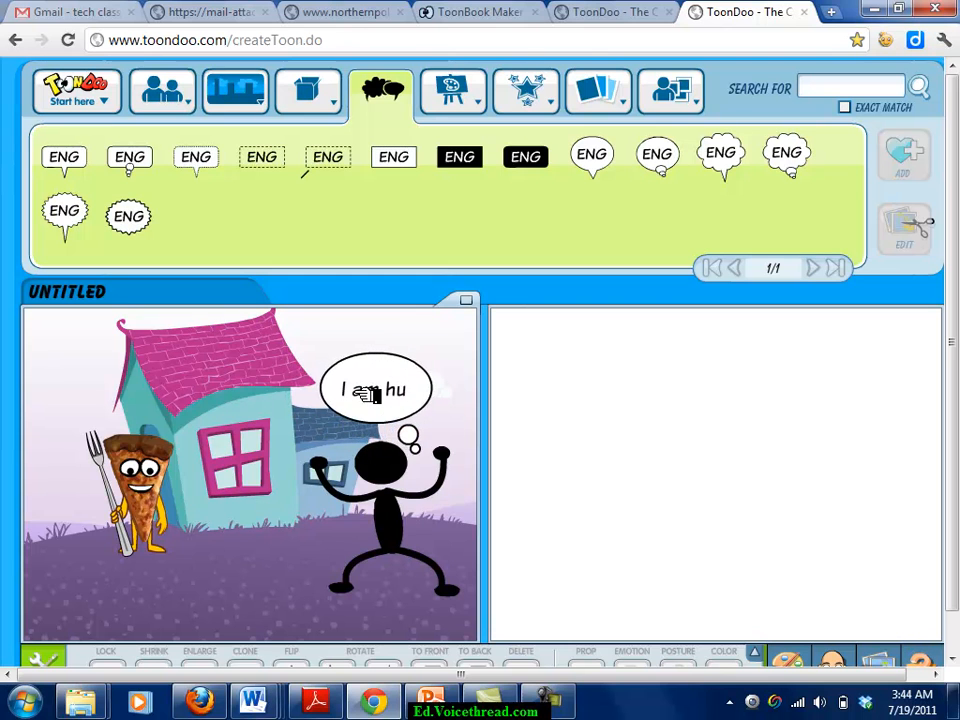
{"action": "type", "text": "ngry!"}
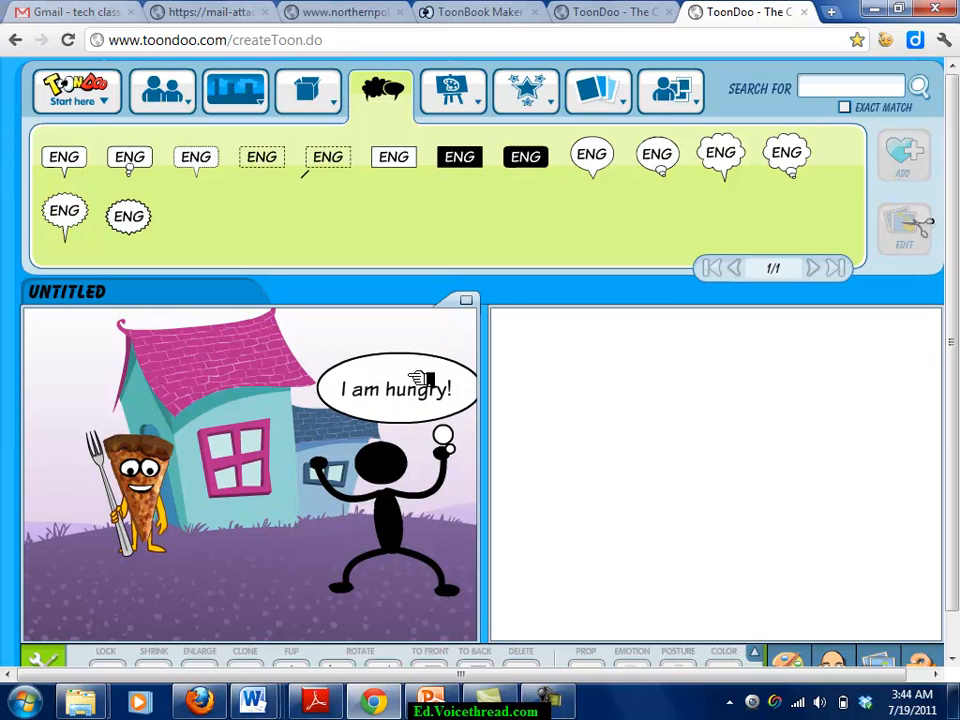
{"action": "left_click_drag", "start_coordinate": [397, 369], "coordinate": [348, 359]}
Extend the bubble to 'I am hungry! Here I am!', move it up-left, and lower the pizza.
{"action": "key", "text": "Return"}
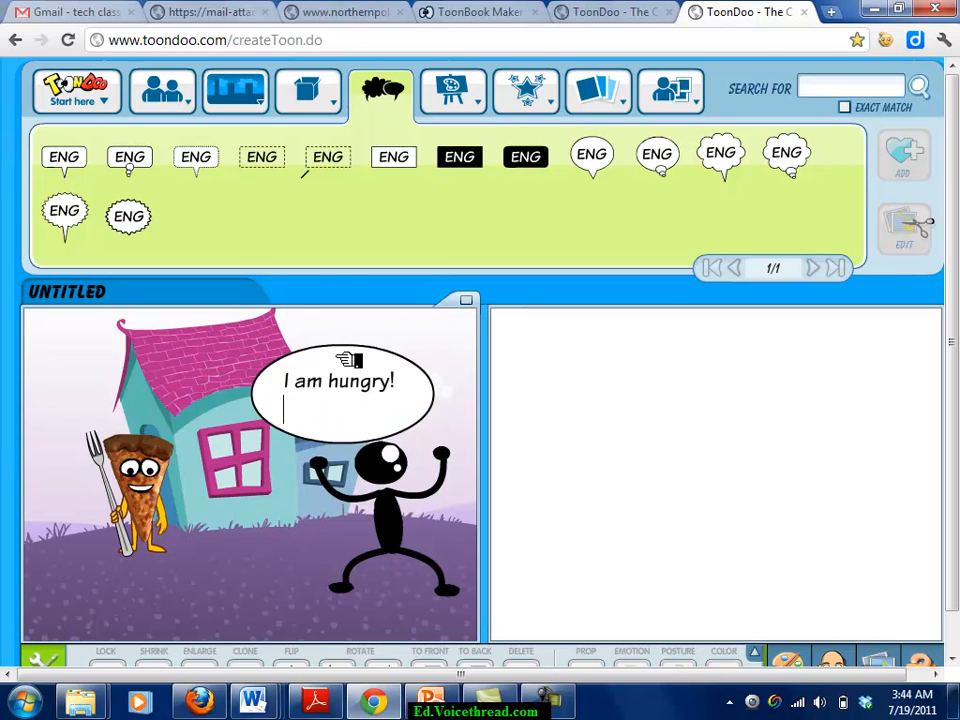
{"action": "key", "text": "BackSpace"}
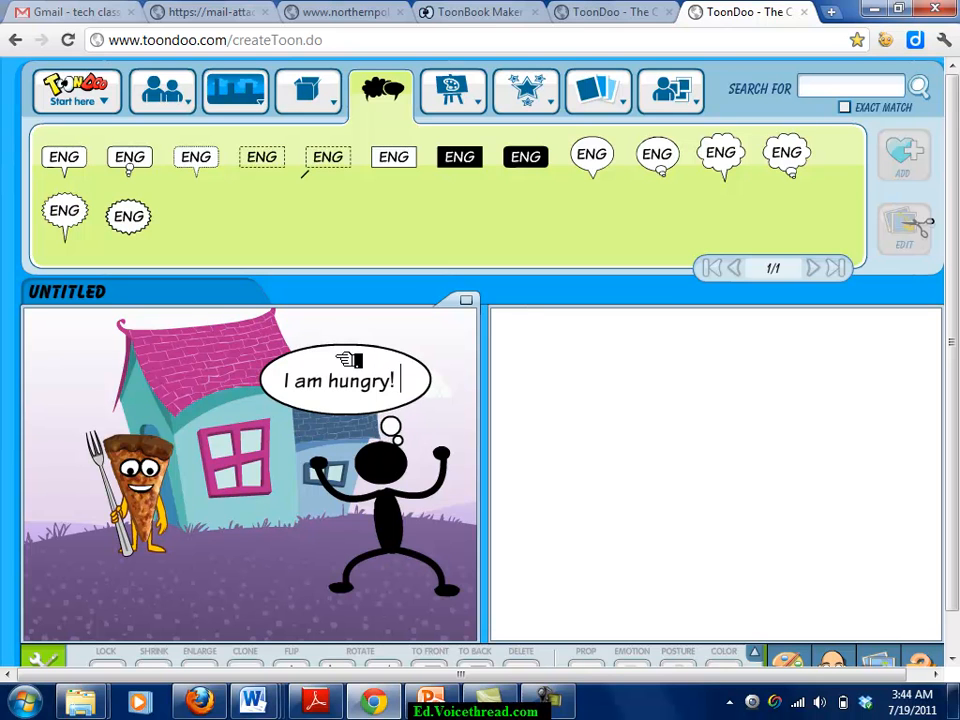
{"action": "type", "text": "Here I am!"}
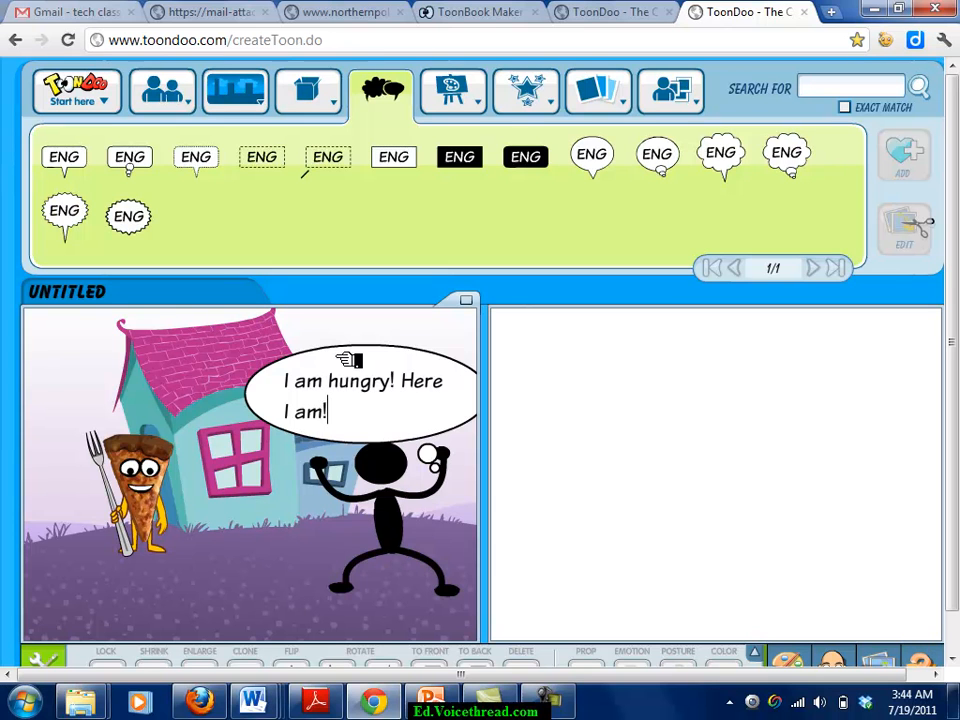
{"action": "left_click_drag", "start_coordinate": [390, 368], "coordinate": [347, 329]}
{"action": "left_click_drag", "start_coordinate": [160, 458], "coordinate": [165, 513]}
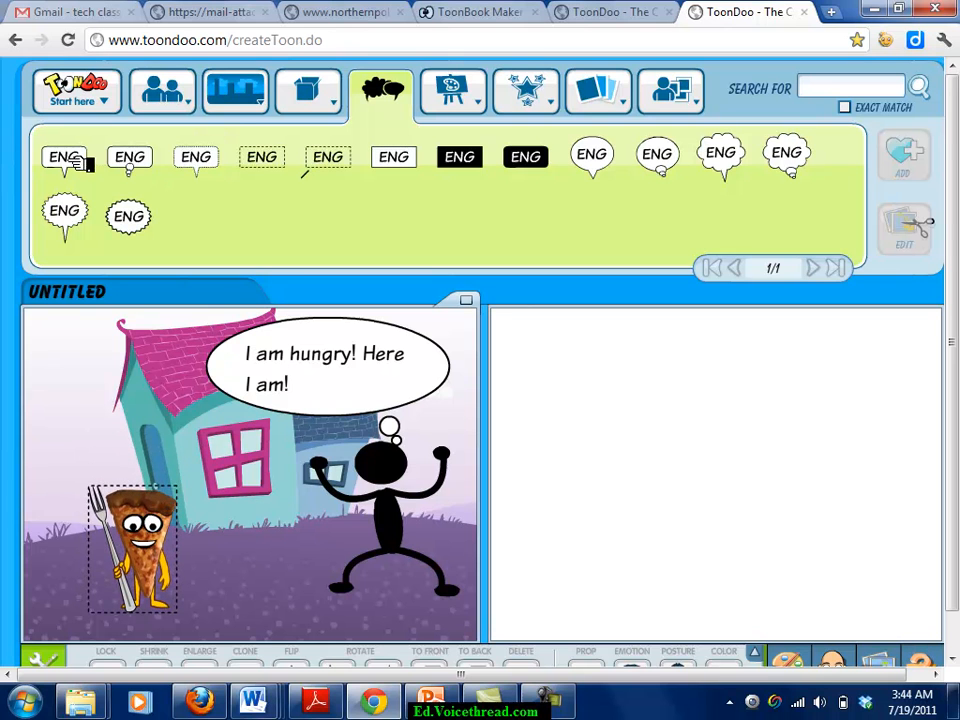
Add a spiky shout bubble pointing at the pizza with its 'Yikes!' exclamation.
{"action": "left_click_drag", "start_coordinate": [65, 213], "coordinate": [130, 430]}
{"action": "left_click_drag", "start_coordinate": [73, 494], "coordinate": [155, 492]}
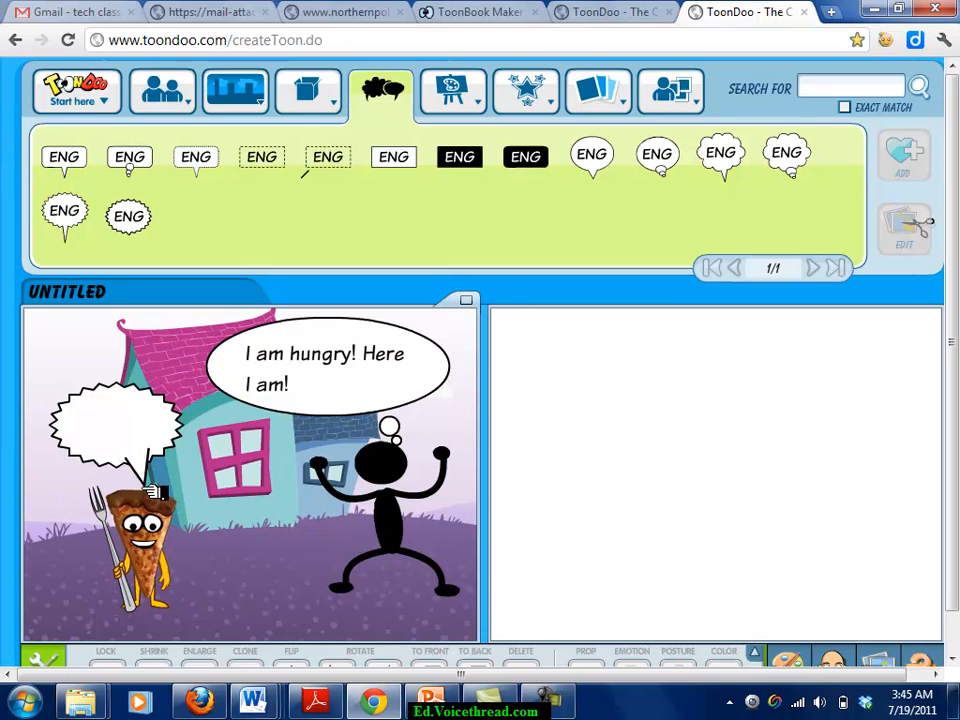
{"action": "left_click", "coordinate": [117, 427]}
{"action": "type", "text": "Like"}
{"action": "type", "text": "!"}
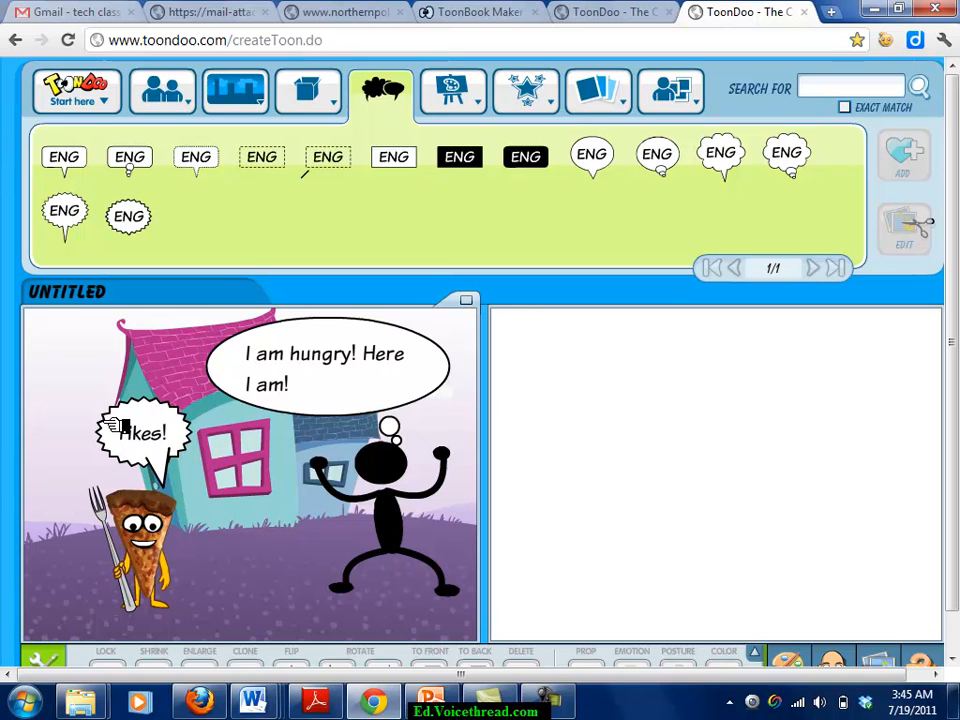
Shift the thought bubble left and aim the Yikes! bubble's tail at the pizza.
{"action": "left_click_drag", "start_coordinate": [291, 336], "coordinate": [199, 332]}
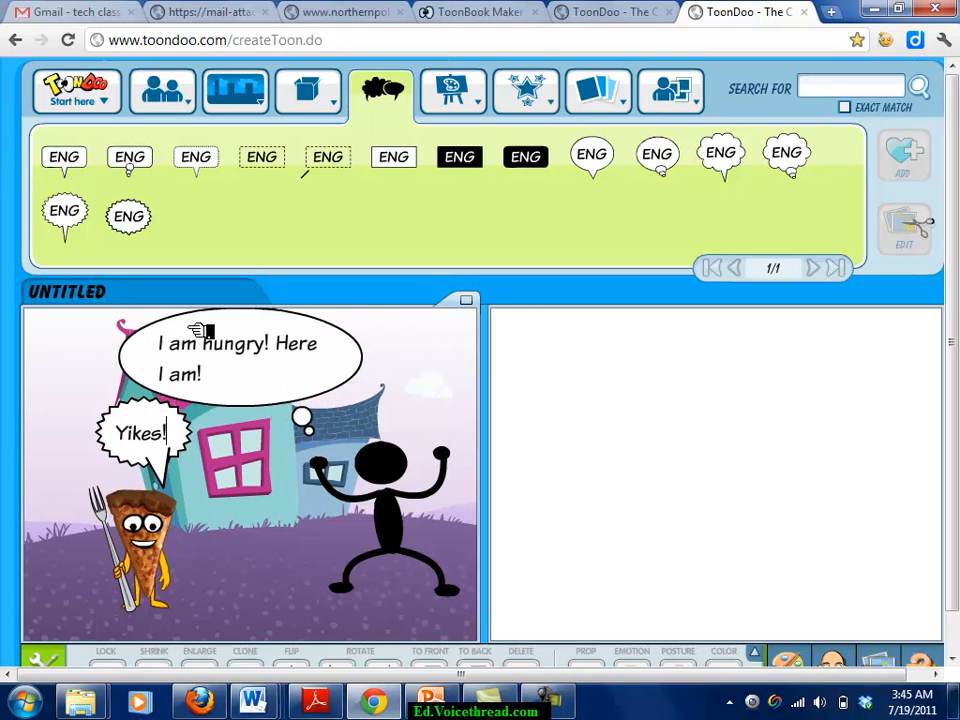
{"action": "left_click_drag", "start_coordinate": [200, 432], "coordinate": [252, 456]}
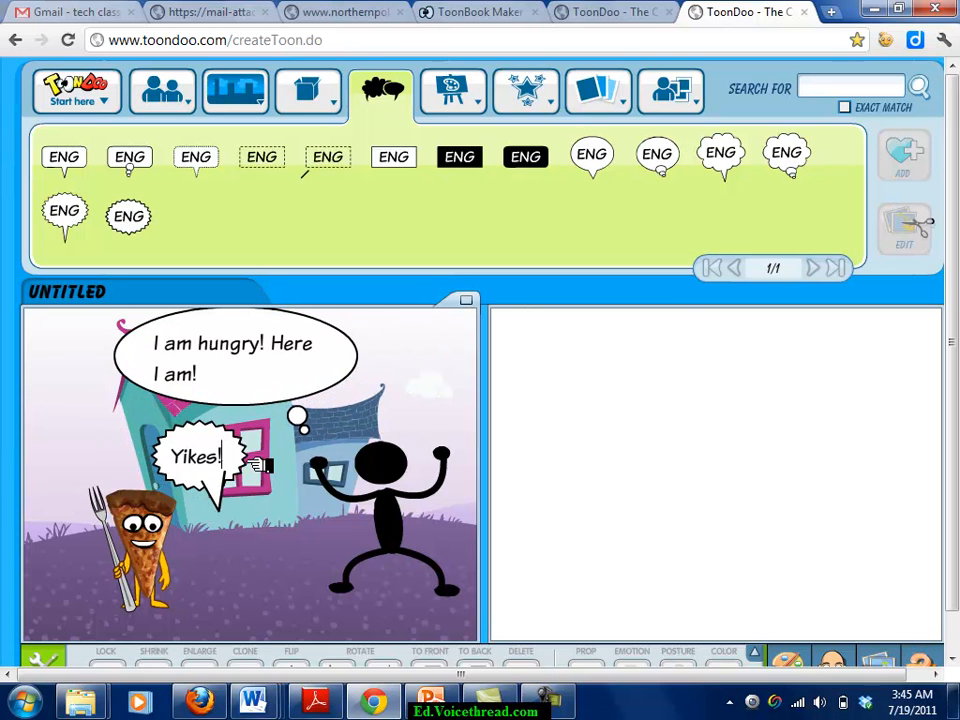
{"action": "left_click_drag", "start_coordinate": [222, 500], "coordinate": [178, 496]}
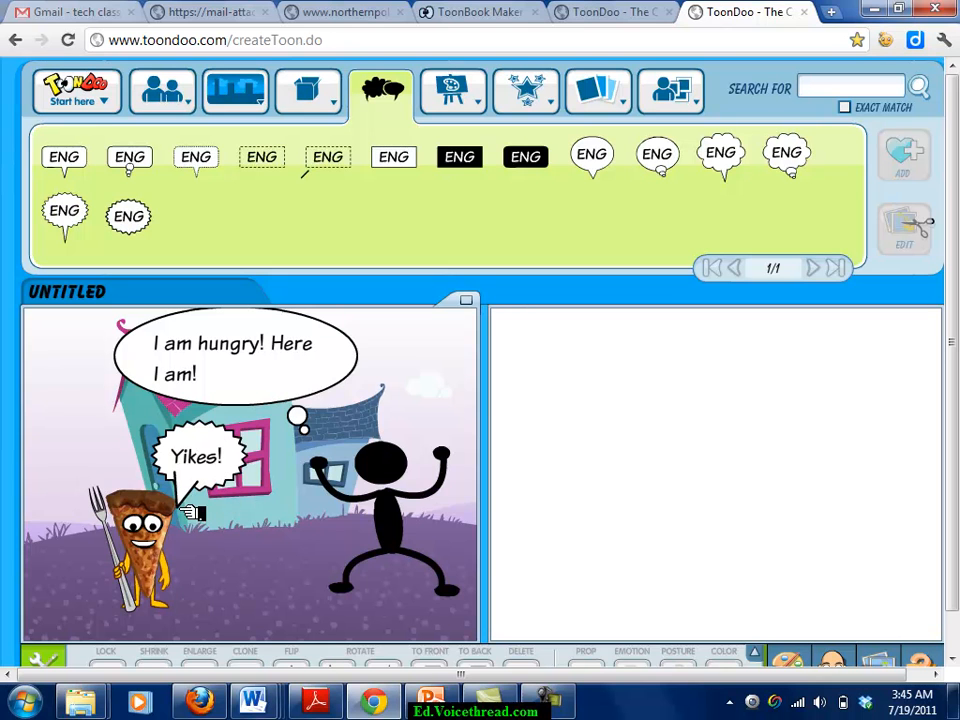
{"action": "mouse_move", "coordinate": [490, 301]}
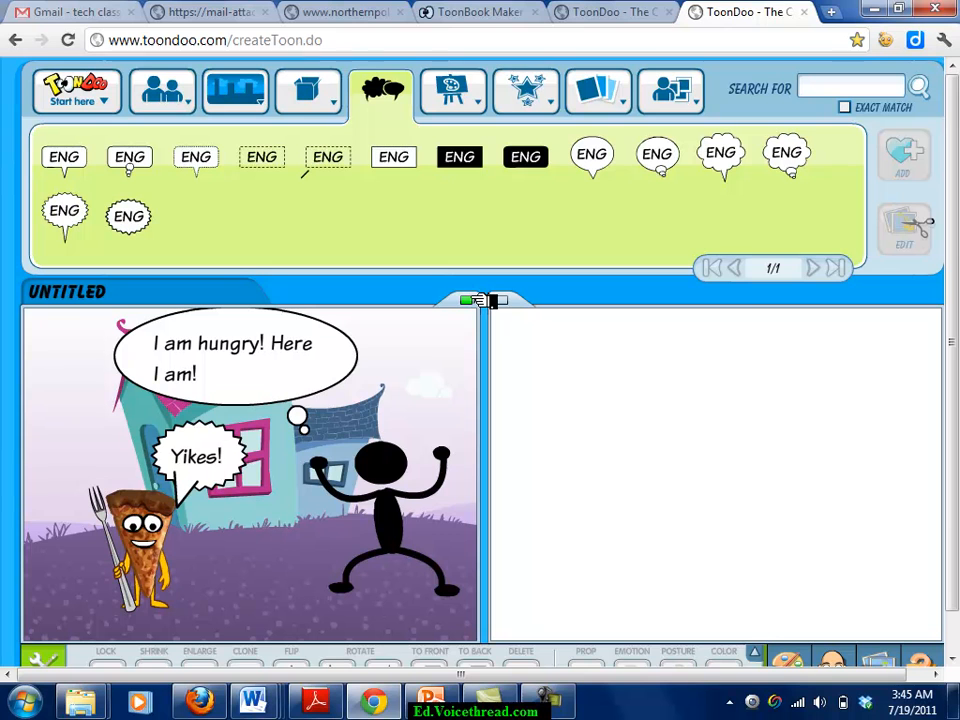
Copy the first panel into the second and enlarge its pizza slice three steps.
{"action": "left_click", "coordinate": [471, 301]}
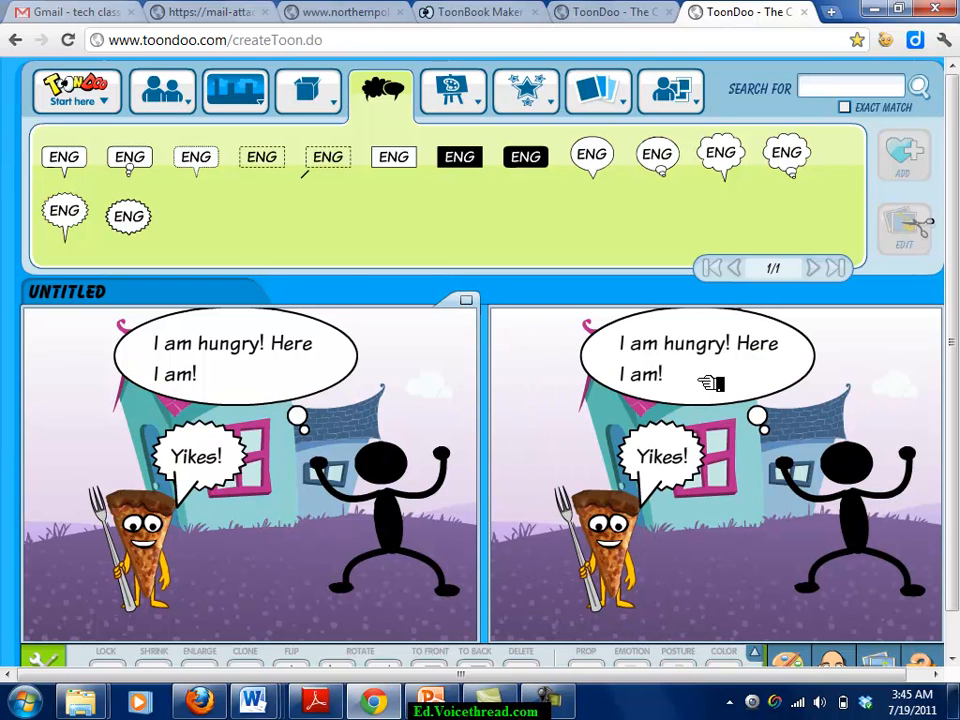
{"action": "left_click_drag", "start_coordinate": [711, 383], "coordinate": [628, 345]}
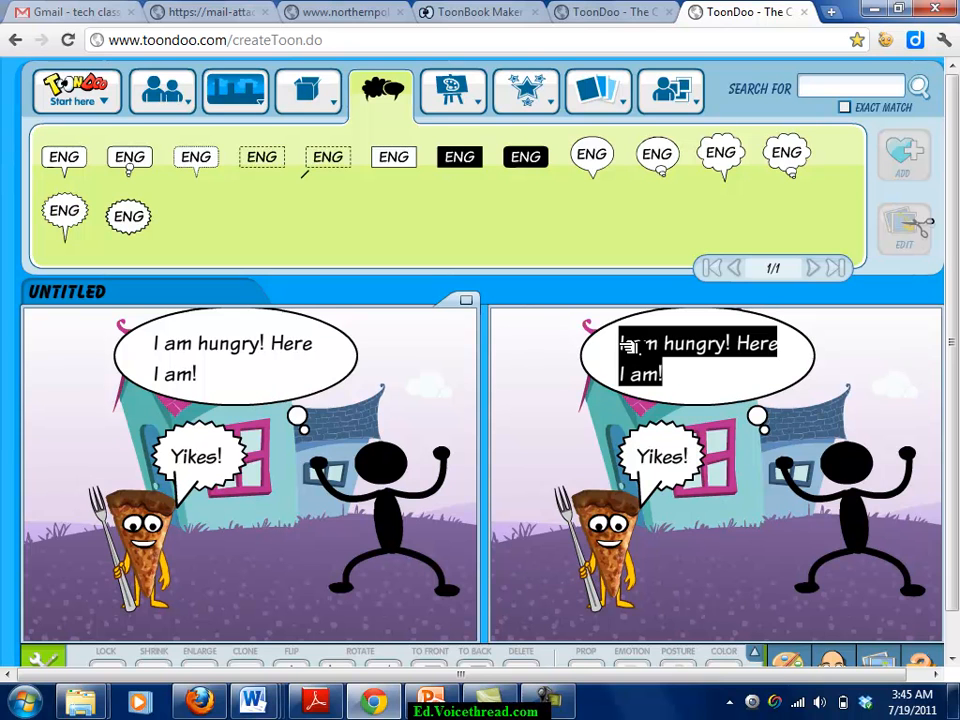
{"action": "left_click", "coordinate": [618, 555]}
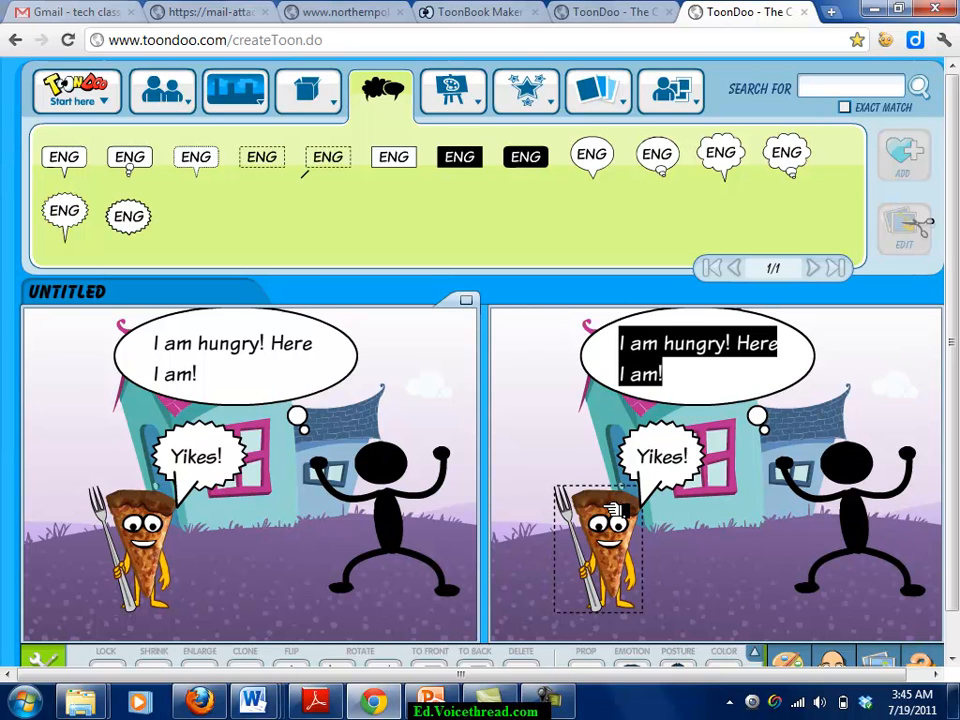
{"action": "scroll", "coordinate": [688, 481], "scroll_direction": "down", "scroll_amount": 1}
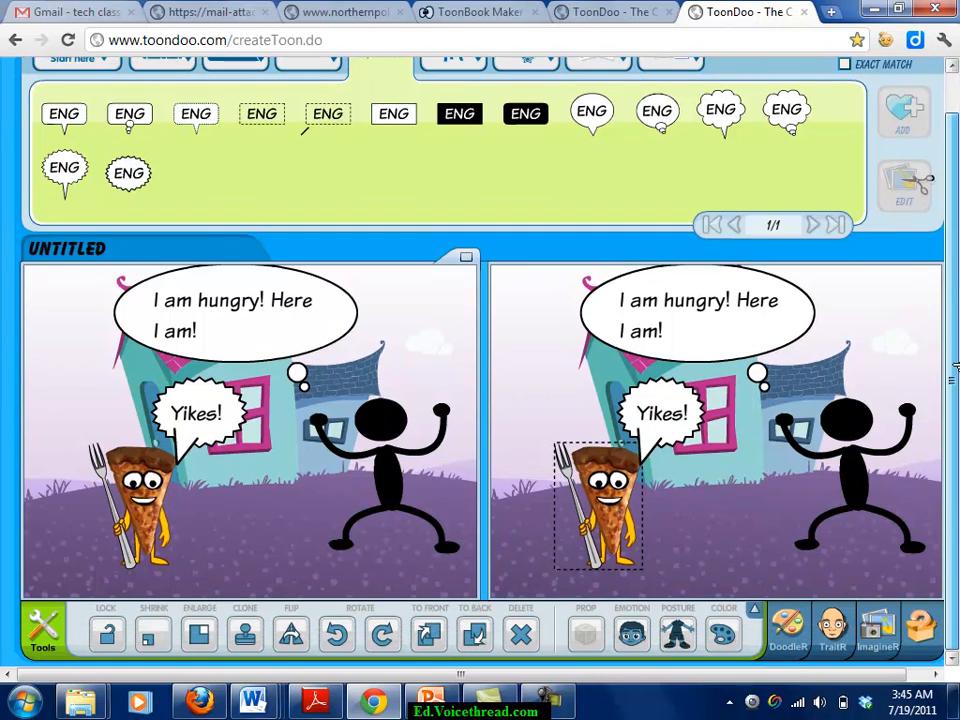
{"action": "left_click", "coordinate": [200, 632]}
{"action": "left_click", "coordinate": [200, 632]}
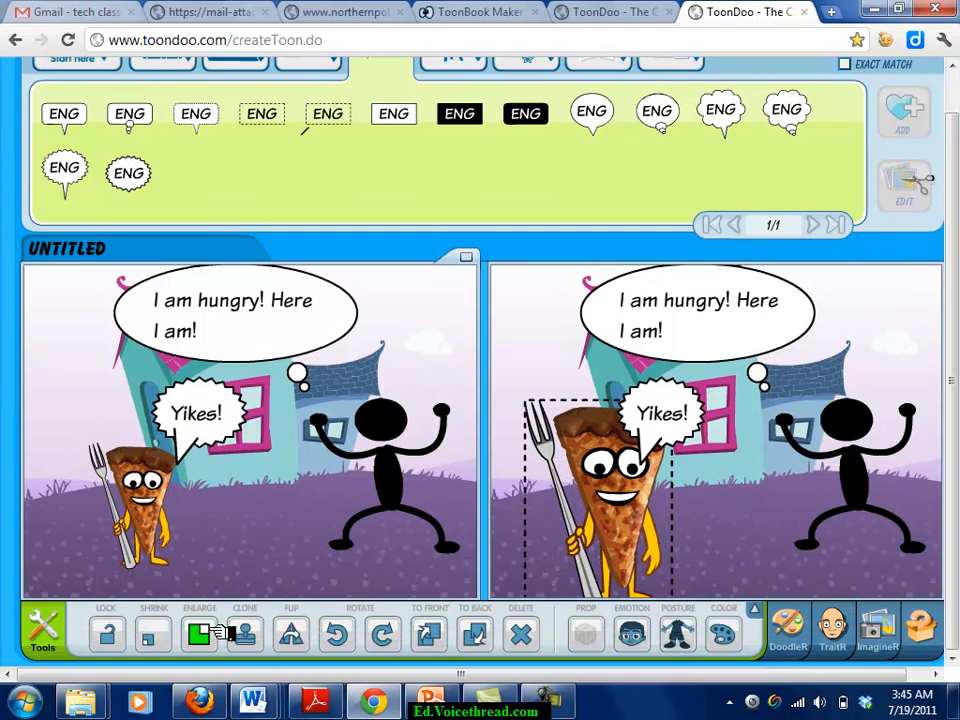
{"action": "left_click", "coordinate": [200, 632]}
Move the enlarged pizza up-left, the thought bubble right, and Yikes! above the pizza.
{"action": "left_click_drag", "start_coordinate": [630, 508], "coordinate": [621, 432]}
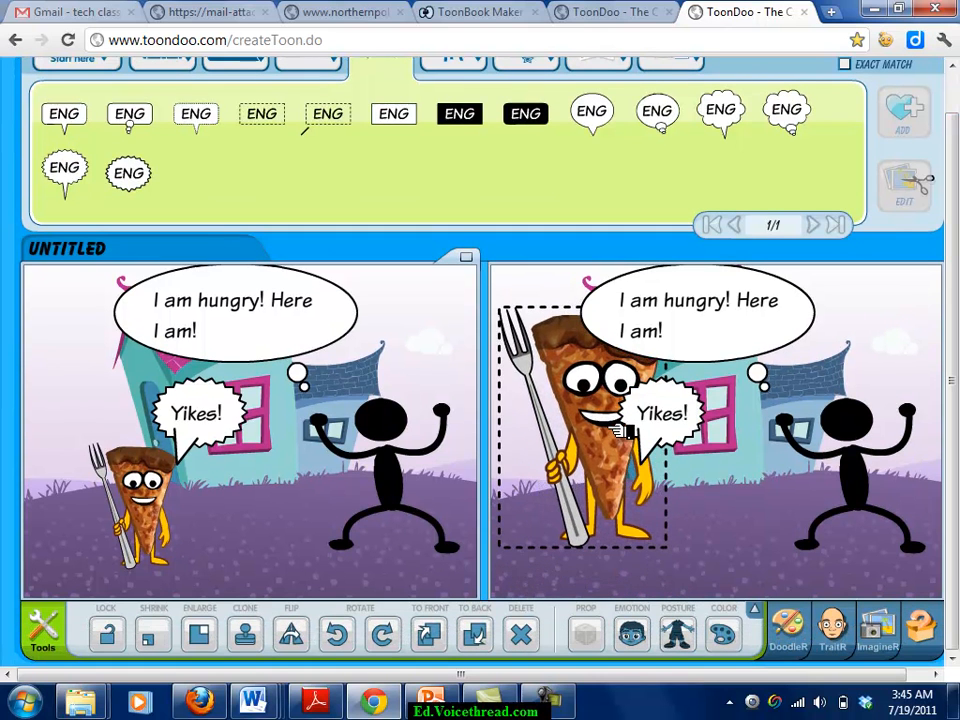
{"action": "left_click_drag", "start_coordinate": [705, 347], "coordinate": [808, 344]}
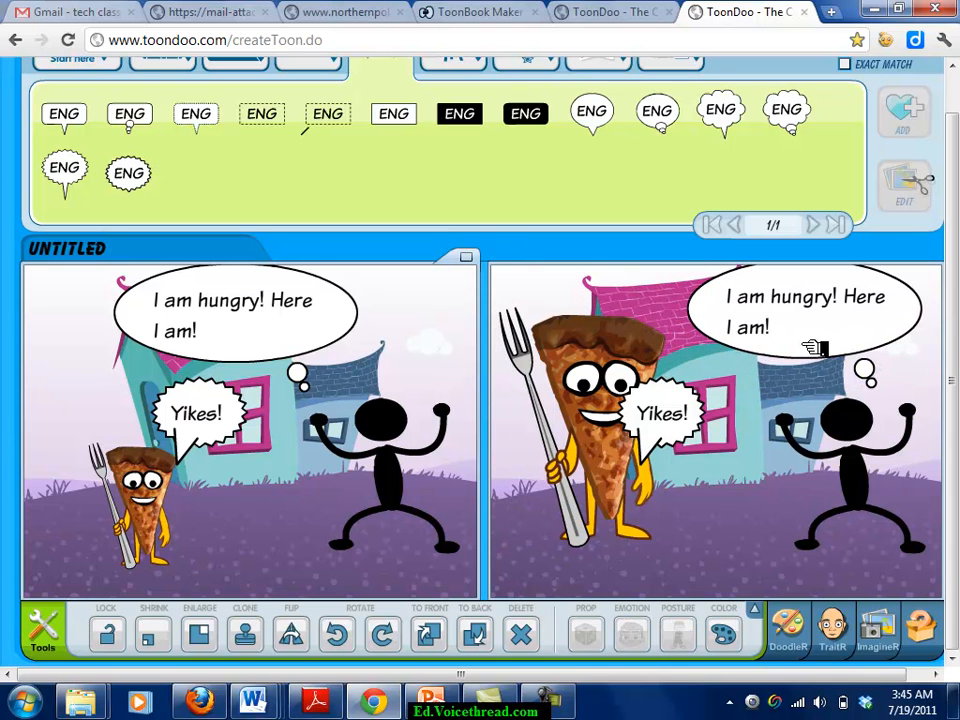
{"action": "left_click_drag", "start_coordinate": [692, 405], "coordinate": [648, 297]}
Change the pizza's bubble to 'Look who is bigger now!' and shrink the stick figure three steps.
{"action": "double_click", "coordinate": [648, 297]}
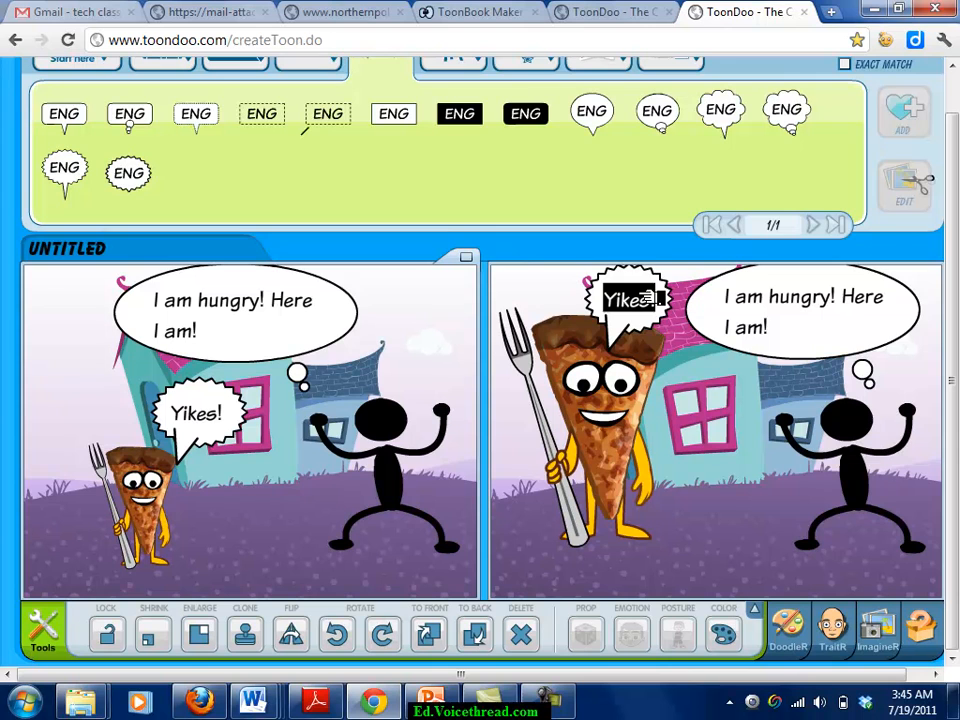
{"action": "type", "text": "Look who is bigger now!"}
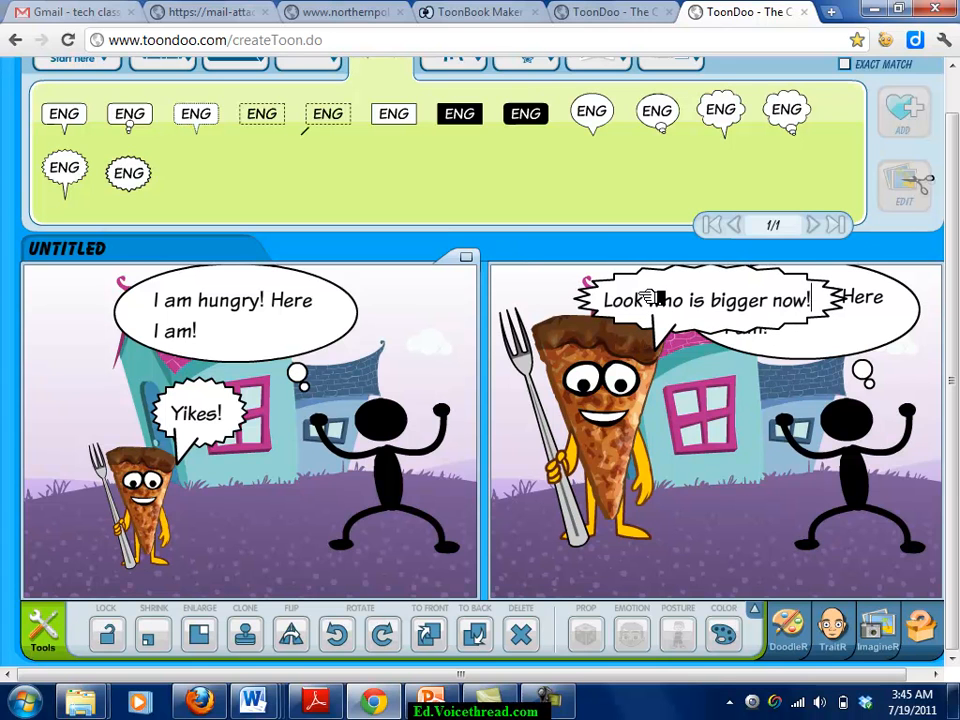
{"action": "left_click", "coordinate": [838, 411]}
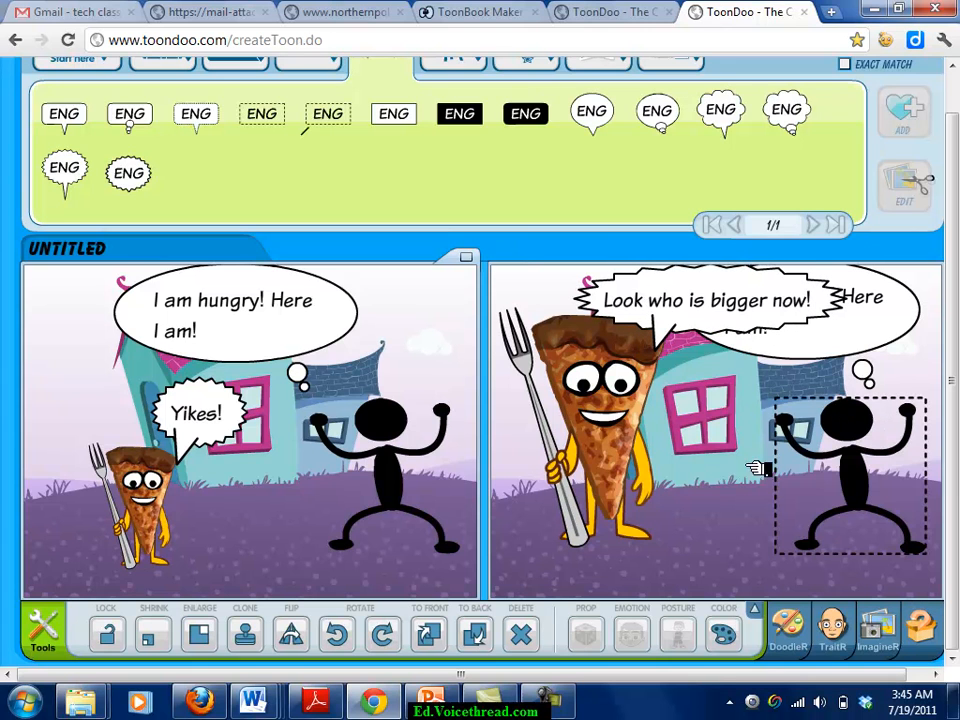
{"action": "left_click", "coordinate": [149, 634]}
{"action": "left_click", "coordinate": [149, 634]}
{"action": "left_click", "coordinate": [149, 634]}
Rewrite the stick figure's thought bubble as 'Yikes!' and place it beside the figure.
{"action": "left_click_drag", "start_coordinate": [890, 312], "coordinate": [872, 375]}
{"action": "left_click_drag", "start_coordinate": [757, 383], "coordinate": [720, 387]}
{"action": "key", "text": "BackSpace"}
{"action": "key", "text": "BackSpace"}
{"action": "key", "text": "BackSpace"}
{"action": "key", "text": "BackSpace"}
{"action": "key", "text": "BackSpace"}
{"action": "key", "text": "BackSpace"}
{"action": "key", "text": "BackSpace"}
{"action": "key", "text": "BackSpace"}
{"action": "key", "text": "BackSpace"}
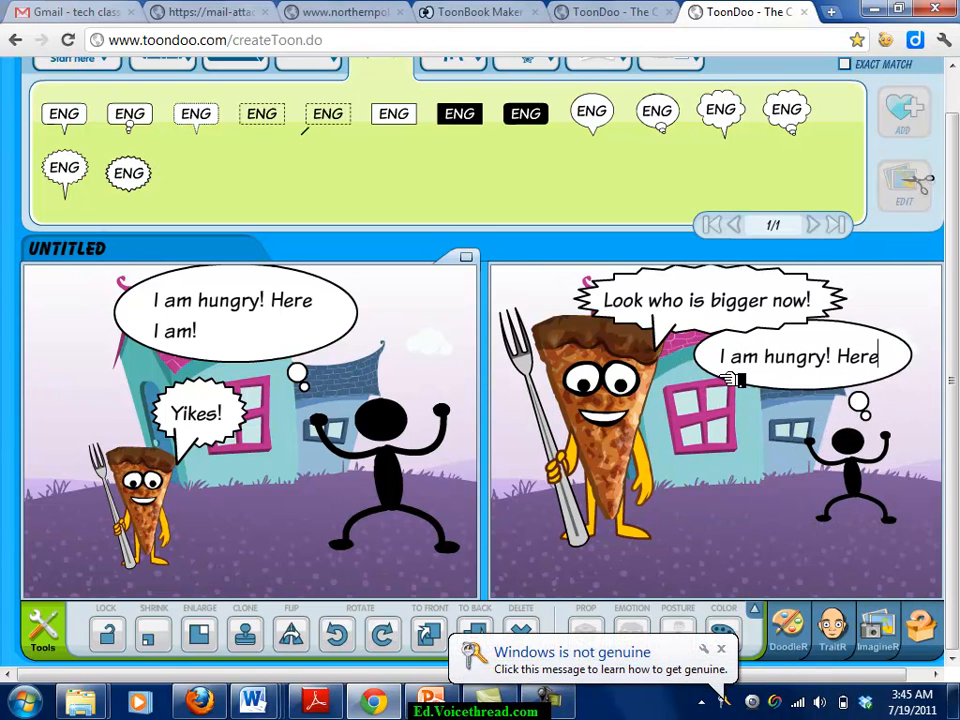
{"action": "key", "text": "BackSpace"}
{"action": "key", "text": "BackSpace"}
{"action": "key", "text": "BackSpace"}
{"action": "key", "text": "BackSpace"}
{"action": "key", "text": "BackSpace"}
{"action": "key", "text": "BackSpace"}
{"action": "key", "text": "BackSpace"}
{"action": "key", "text": "BackSpace"}
{"action": "key", "text": "BackSpace"}
{"action": "key", "text": "BackSpace"}
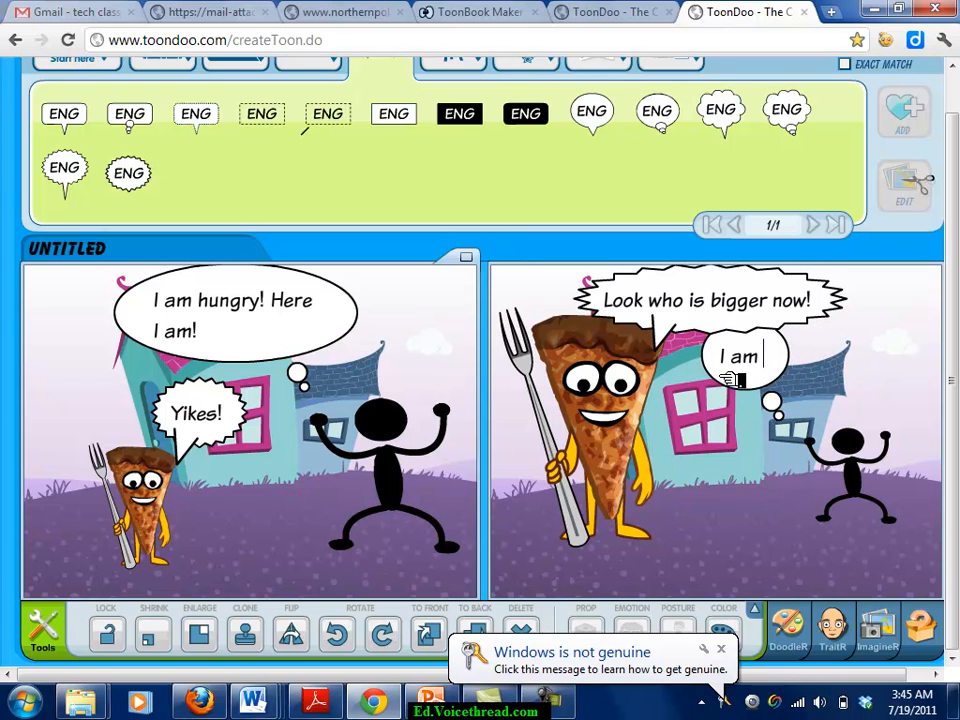
{"action": "type", "text": "Yikes!"}
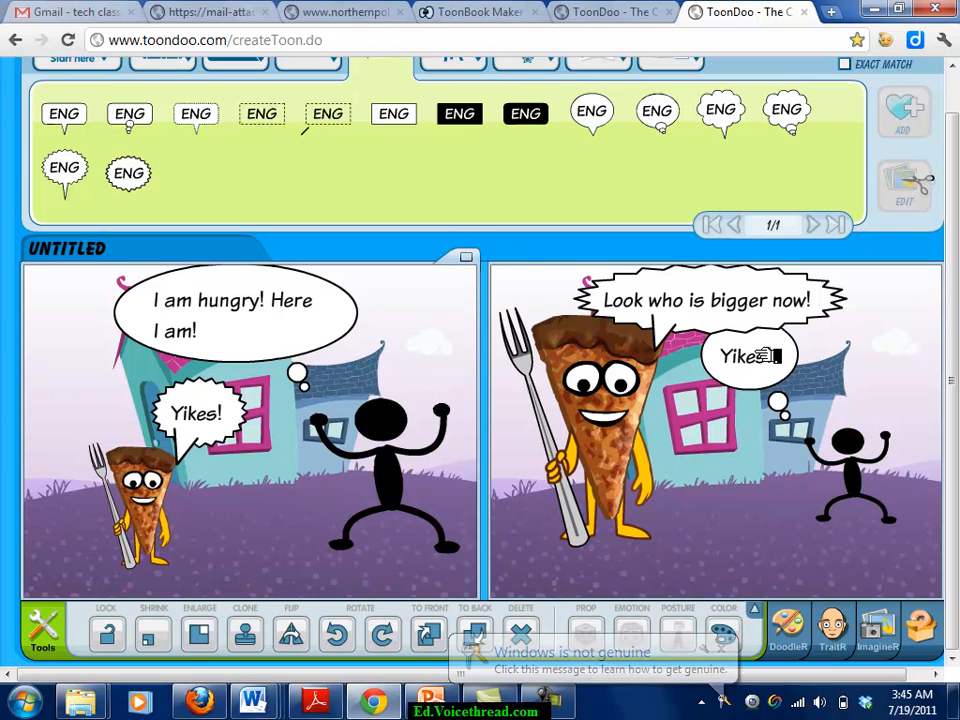
{"action": "left_click_drag", "start_coordinate": [776, 375], "coordinate": [838, 396]}
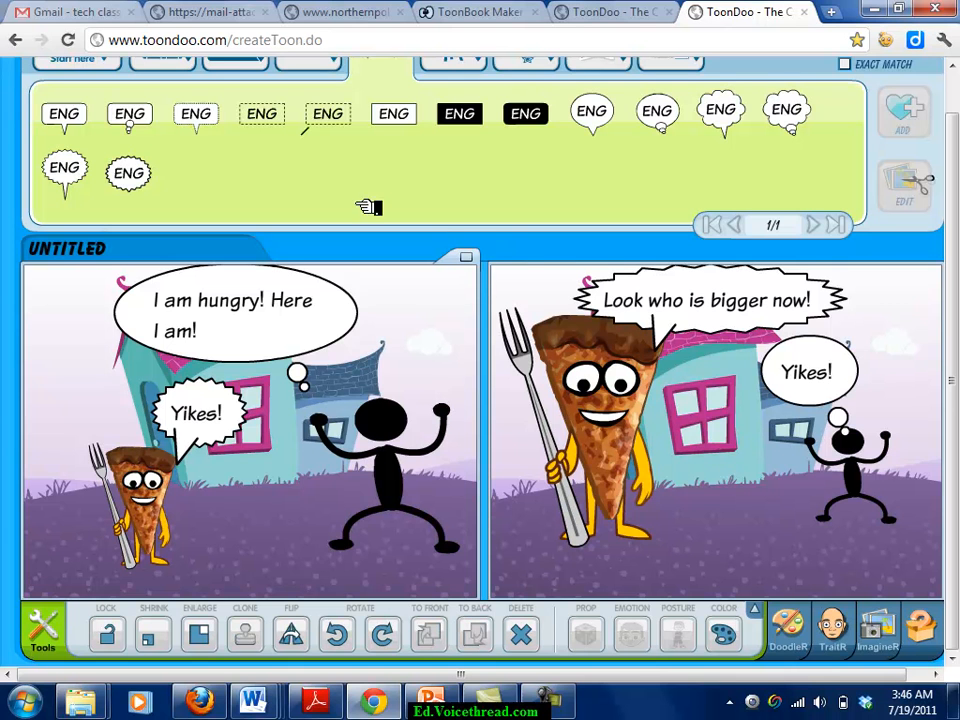
{"action": "scroll", "coordinate": [953, 125], "scroll_direction": "up", "scroll_amount": 1}
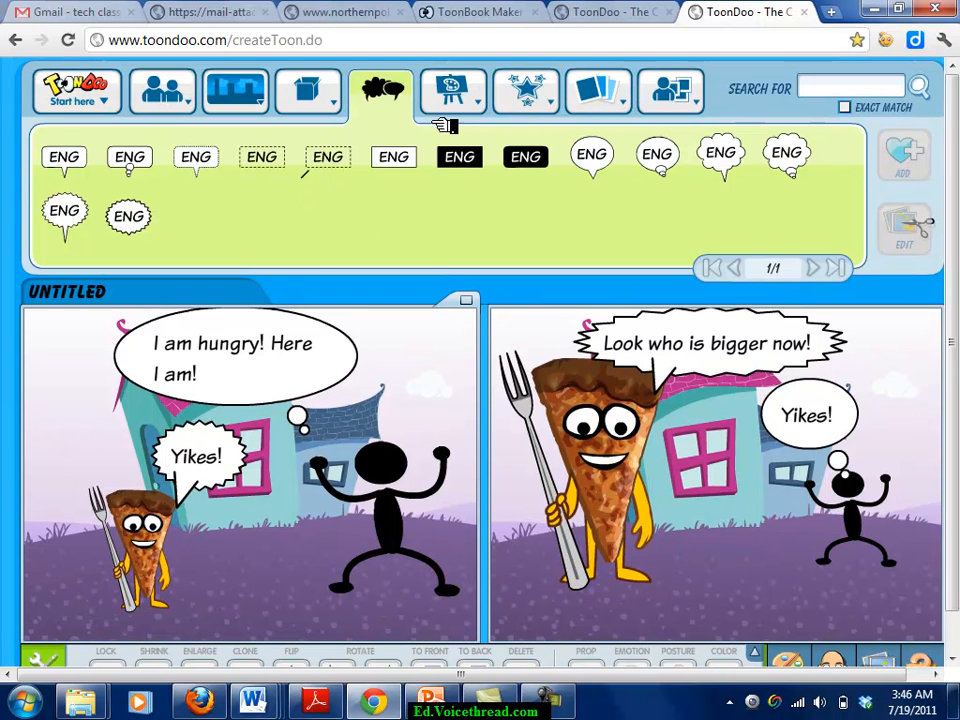
{"action": "mouse_move", "coordinate": [310, 93]}
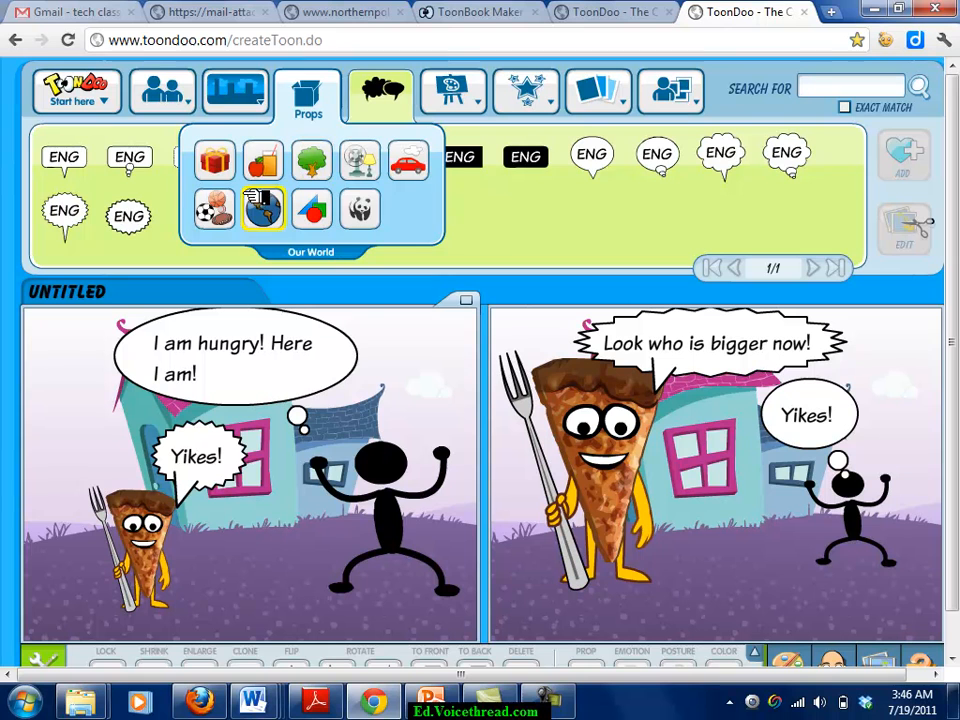
From the Celebration props, drop the apple basket into the second panel.
{"action": "left_click", "coordinate": [218, 162]}
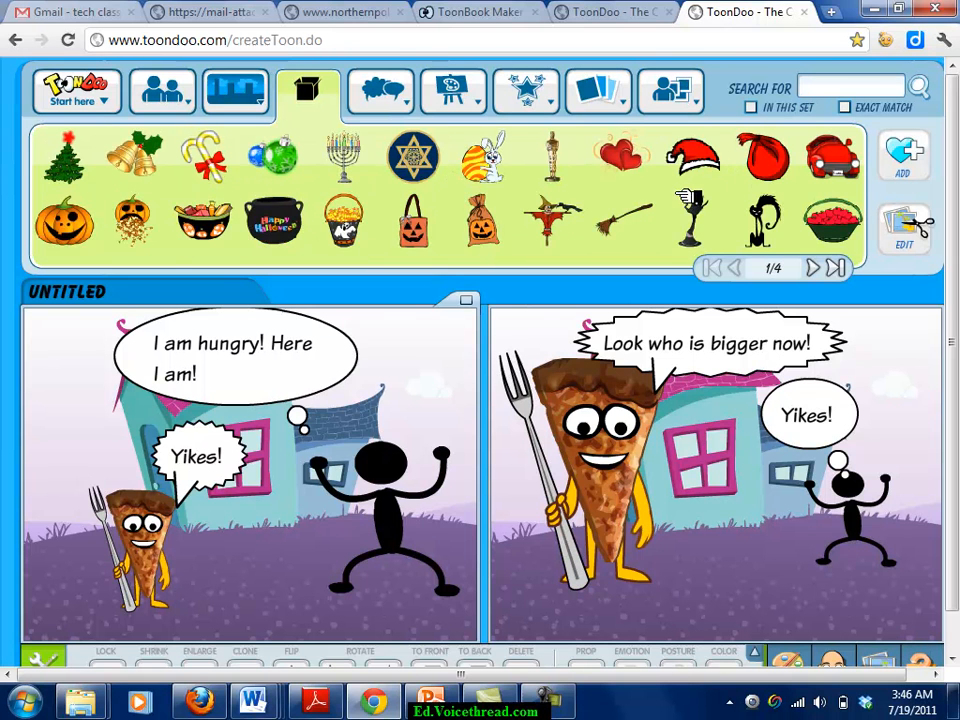
{"action": "mouse_move", "coordinate": [630, 172]}
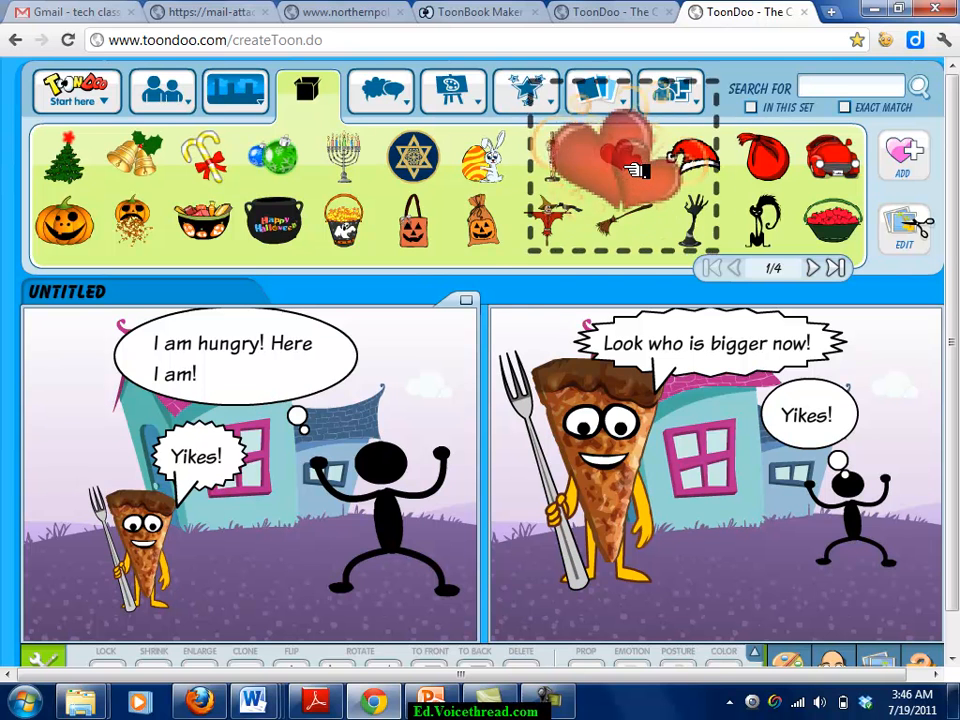
{"action": "left_click_drag", "start_coordinate": [673, 261], "coordinate": [700, 252]}
{"action": "mouse_move", "coordinate": [871, 237]}
{"action": "left_click_drag", "start_coordinate": [865, 236], "coordinate": [720, 512]}
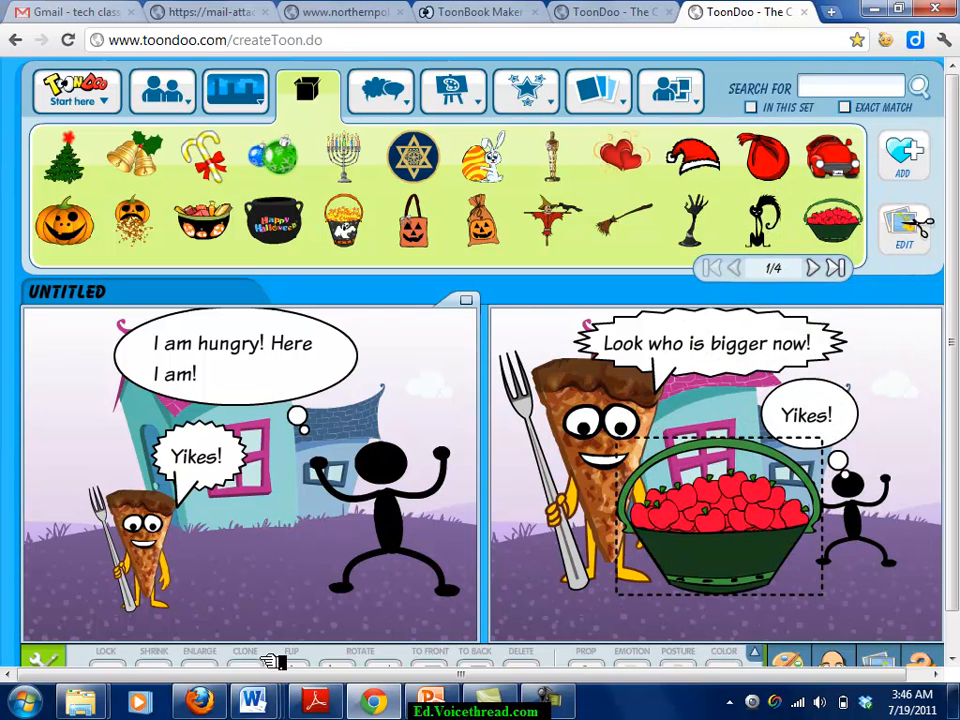
{"action": "scroll", "coordinate": [955, 383], "scroll_direction": "down", "scroll_amount": 1}
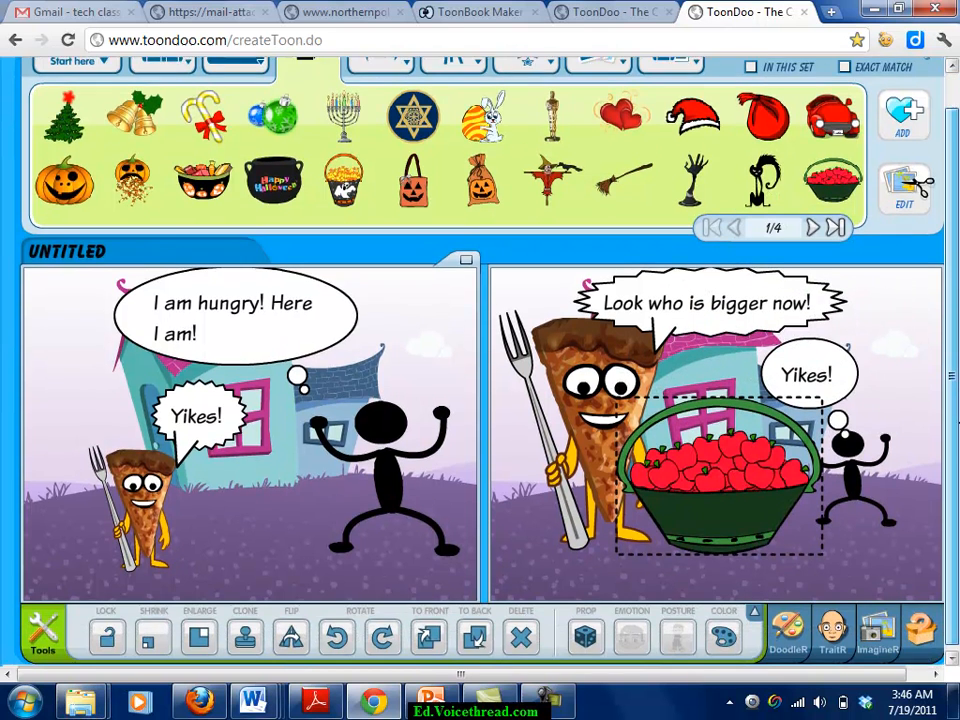
Shrink the apple basket four times and move it between the pizza and the stick figure.
{"action": "left_click", "coordinate": [172, 637]}
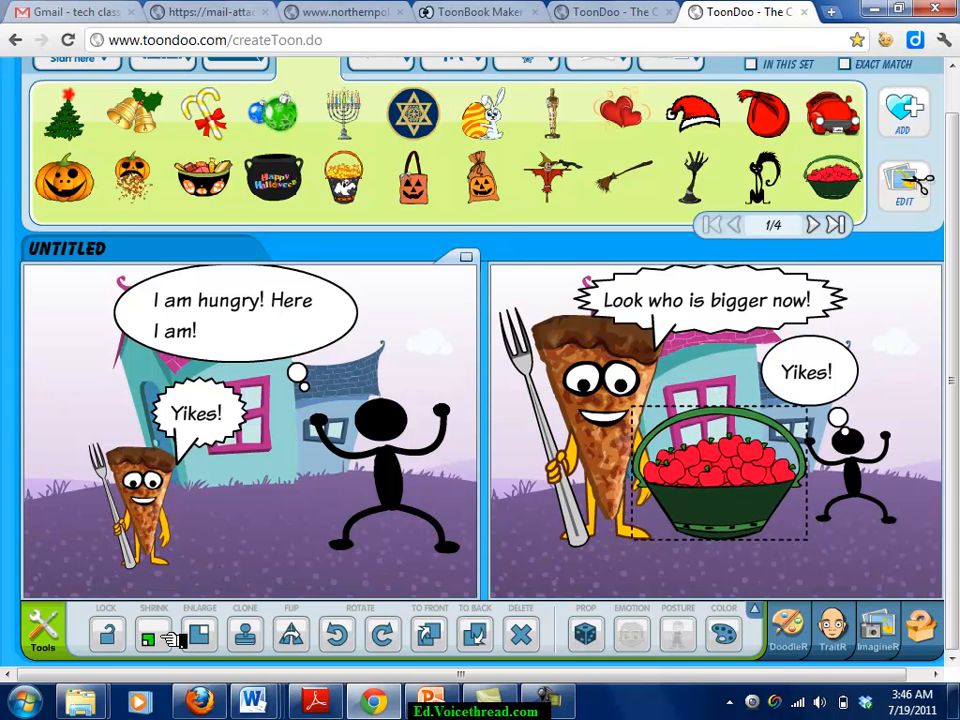
{"action": "left_click", "coordinate": [172, 637]}
{"action": "left_click", "coordinate": [172, 637]}
{"action": "left_click", "coordinate": [172, 637]}
{"action": "left_click_drag", "start_coordinate": [712, 480], "coordinate": [731, 502]}
{"action": "scroll", "coordinate": [952, 380], "scroll_direction": "up", "scroll_amount": 1}
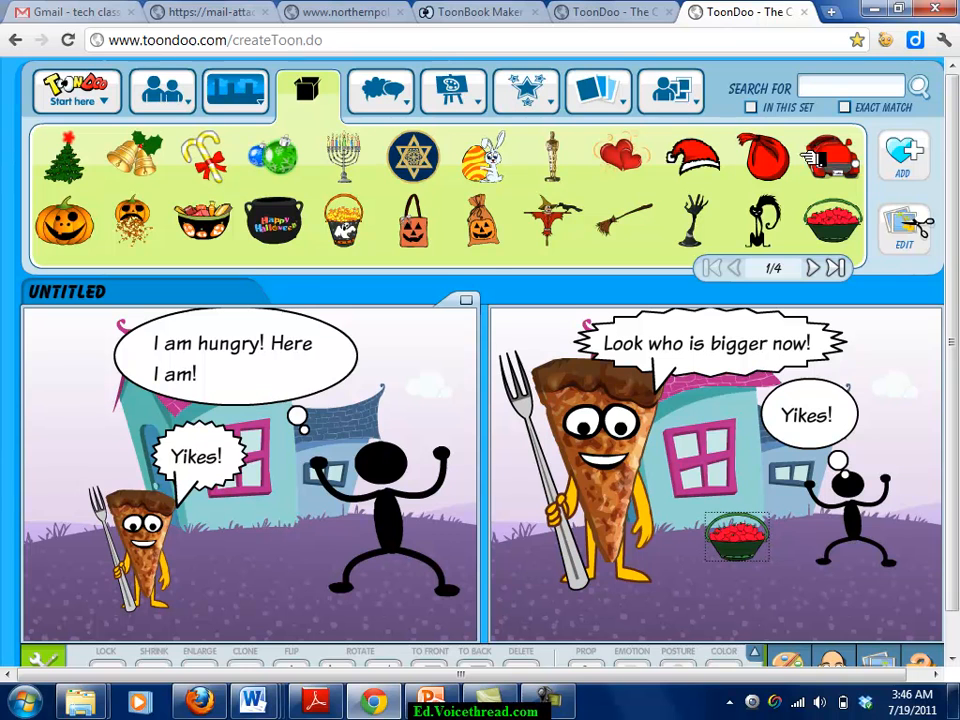
{"action": "mouse_move", "coordinate": [470, 88]}
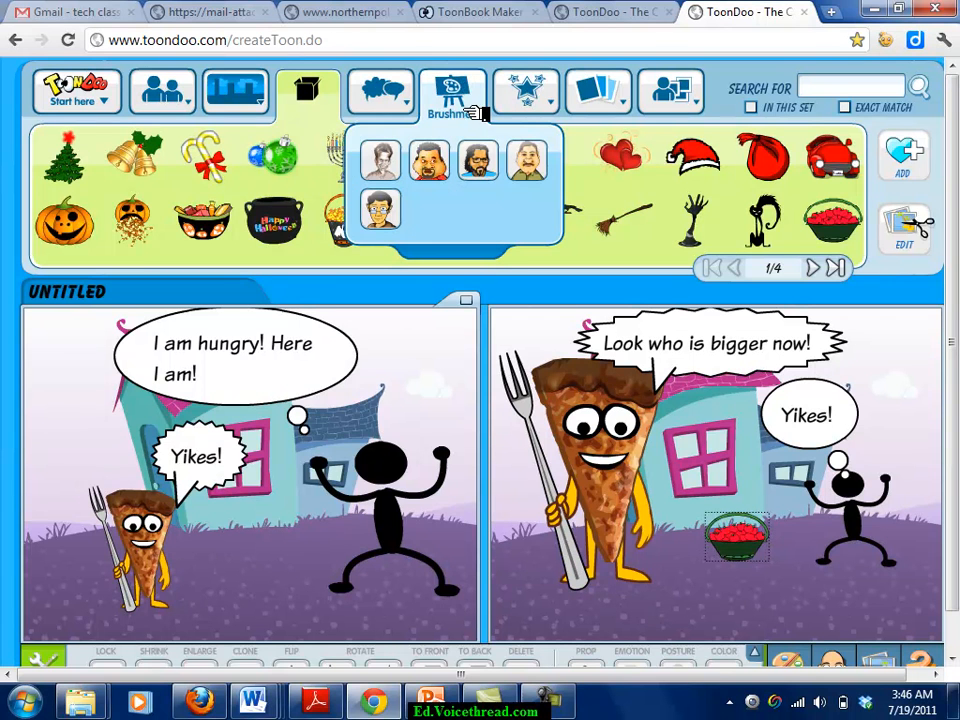
Bring up the Start here main menu showing the save options.
{"action": "mouse_move", "coordinate": [527, 118]}
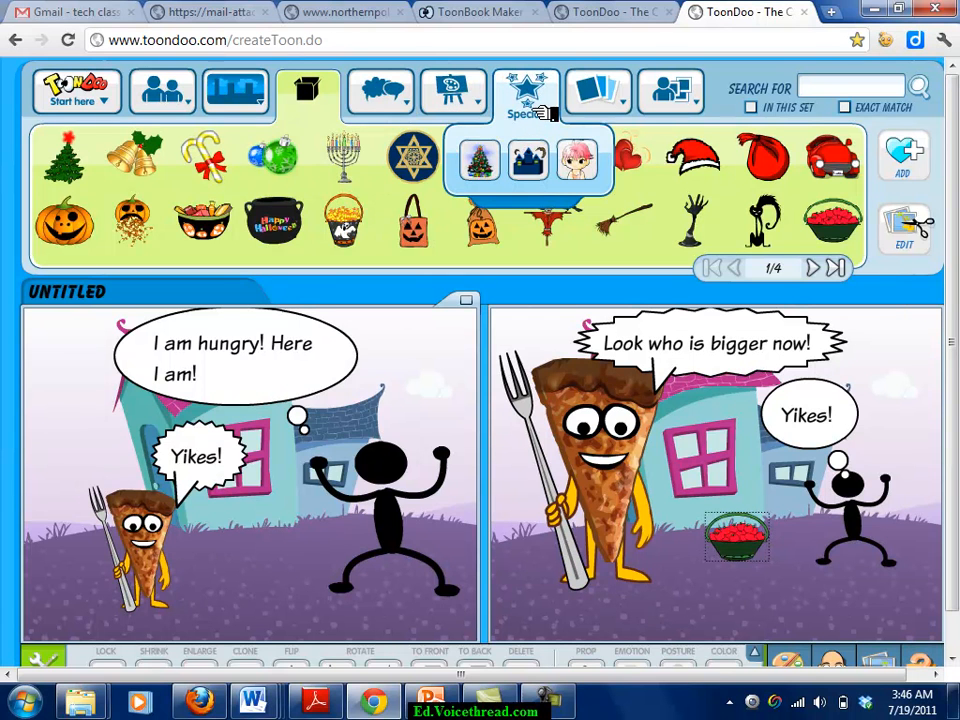
{"action": "mouse_move", "coordinate": [654, 97]}
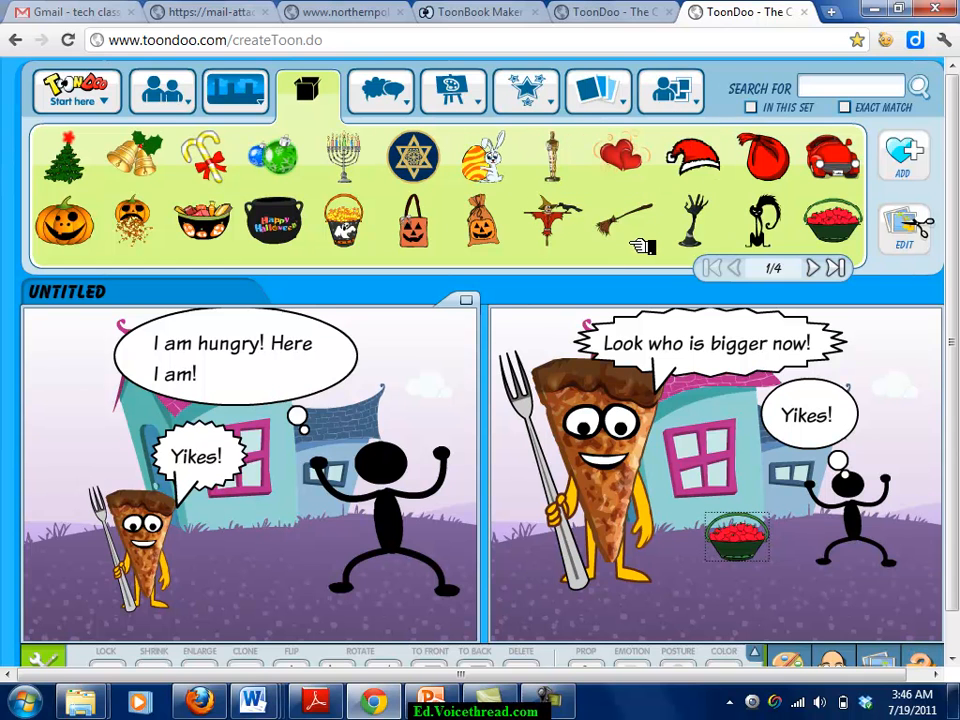
{"action": "mouse_move", "coordinate": [78, 95]}
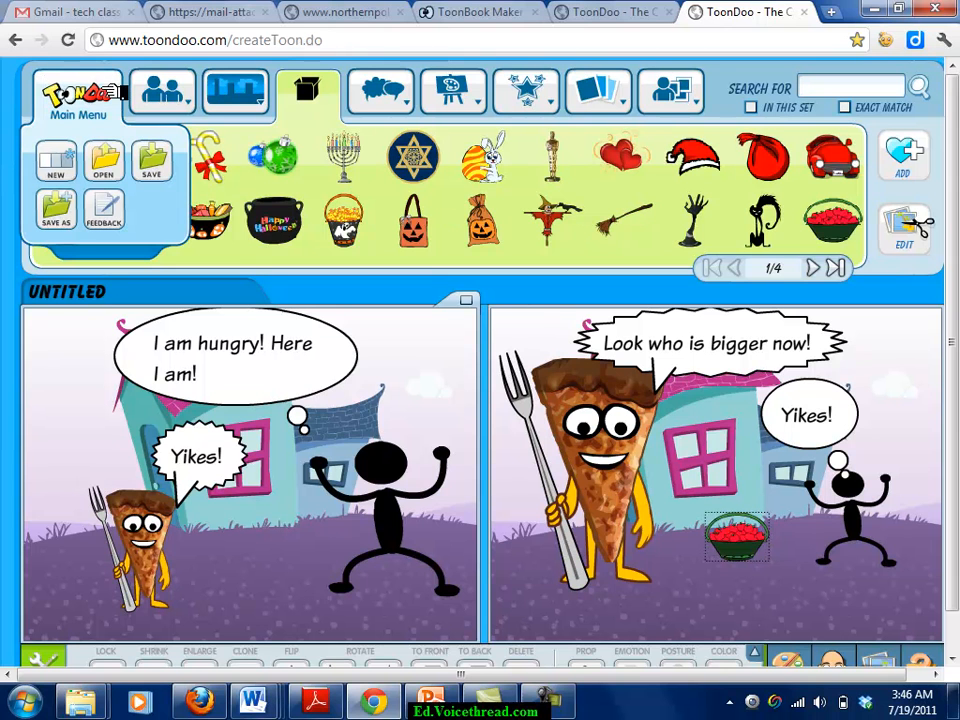
Save the comic privately as 'Pizza man' with a tag and confirm it's ready.
{"action": "left_click", "coordinate": [152, 162]}
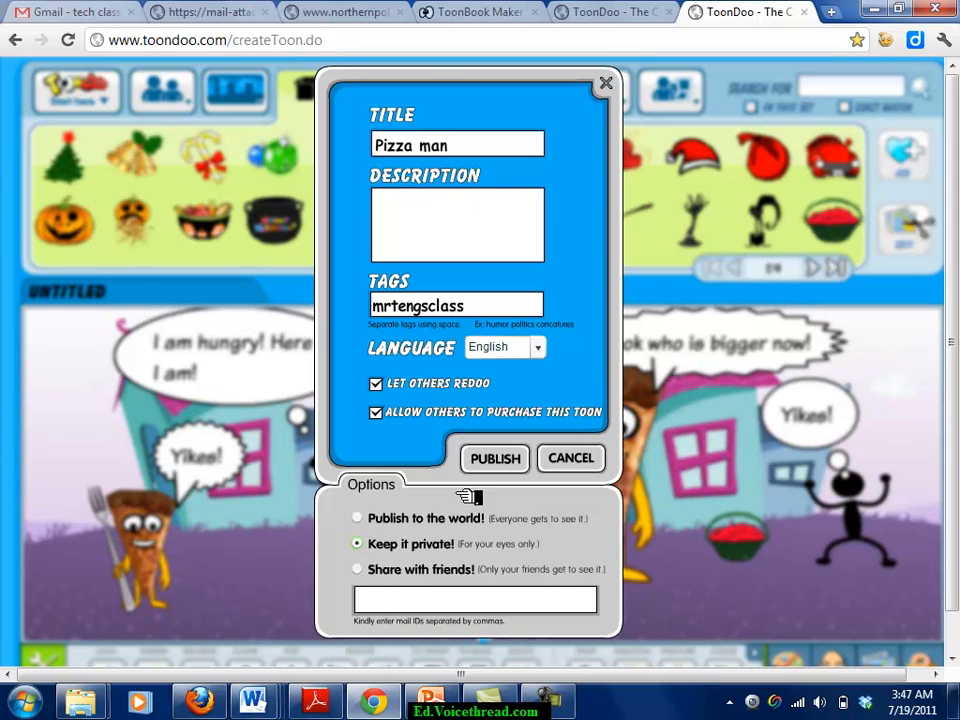
{"action": "left_click", "coordinate": [495, 460]}
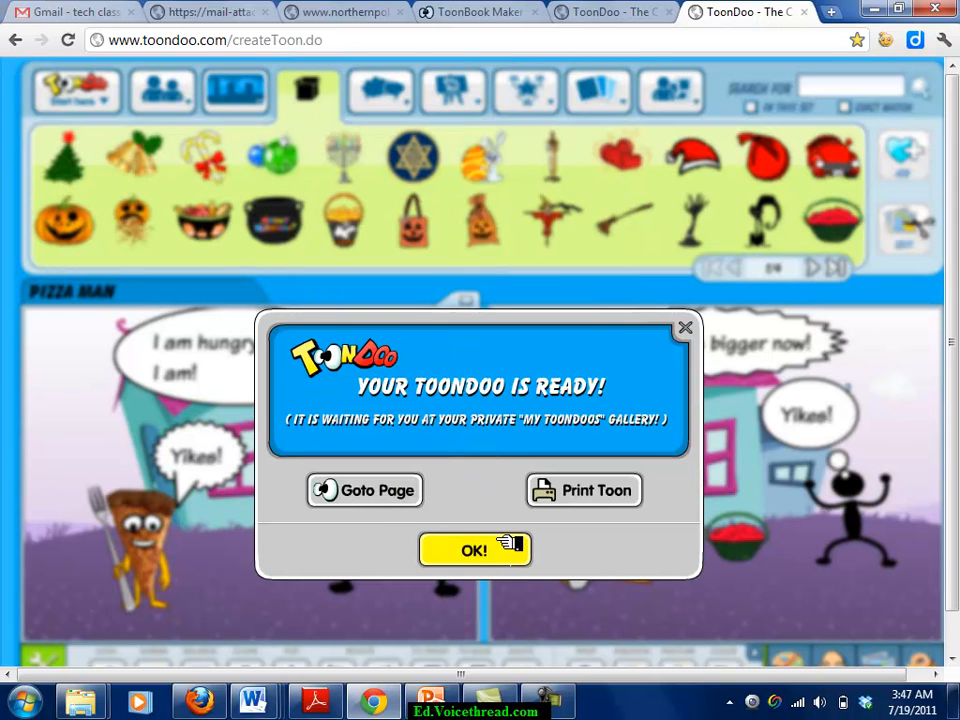
{"action": "left_click", "coordinate": [474, 550]}
Go to toondoo.com, leaving the comic editor despite the unsaved warning.
{"action": "left_click", "coordinate": [528, 45]}
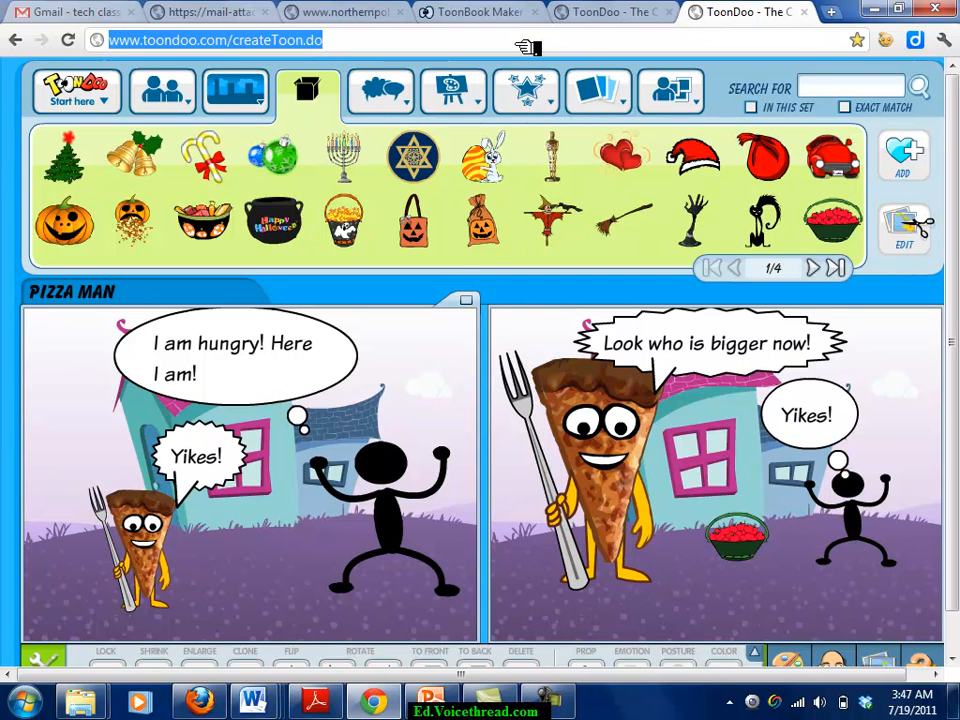
{"action": "type", "text": "toond"}
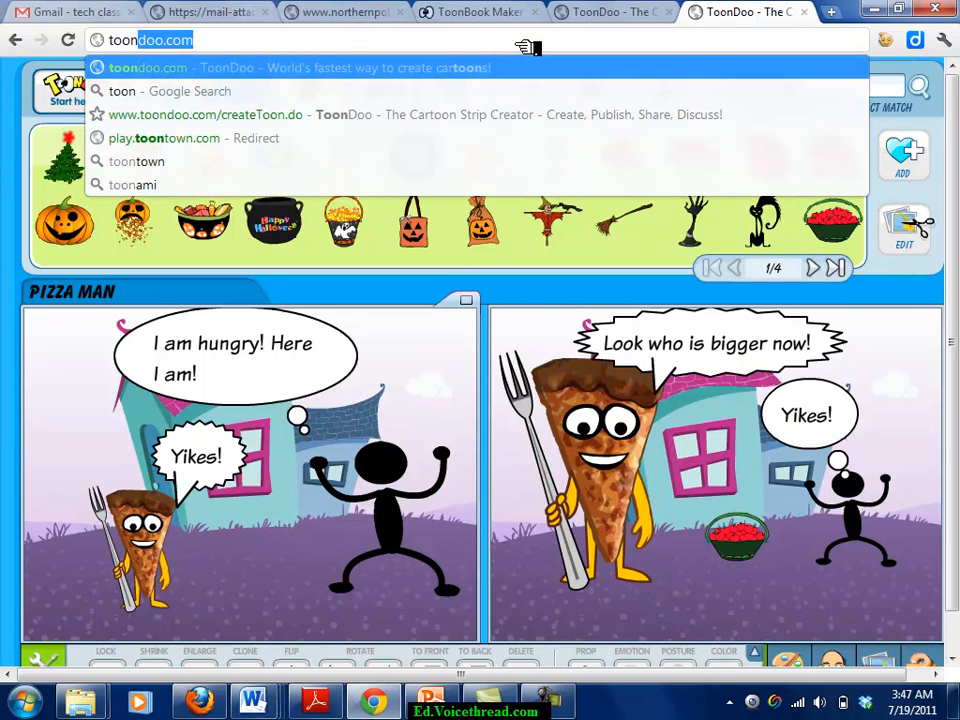
{"action": "type", "text": "oo.com"}
{"action": "key", "text": "Return"}
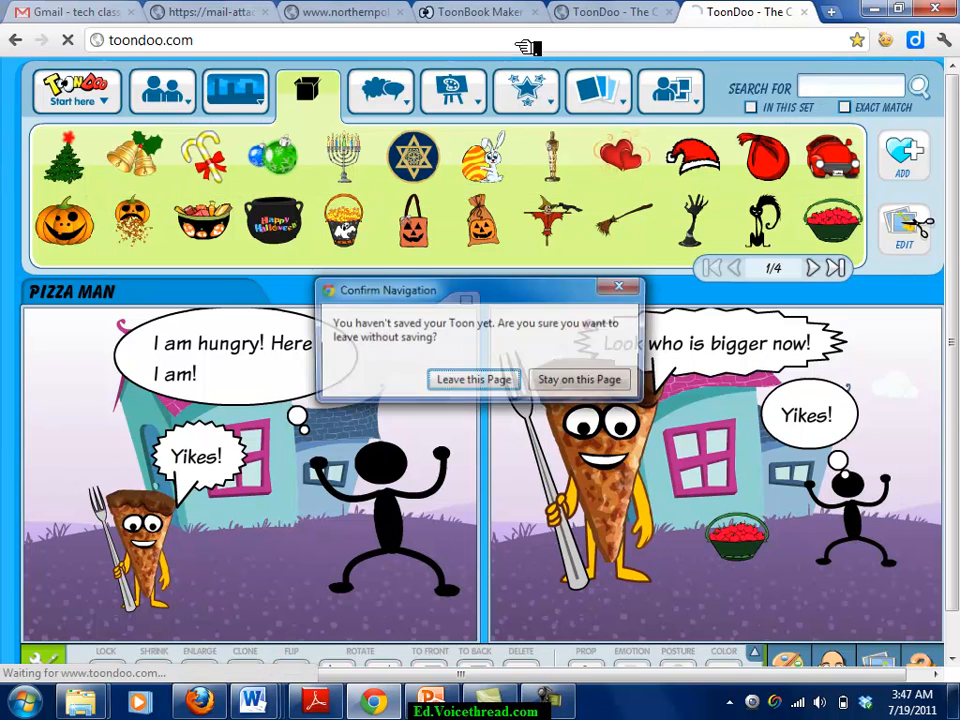
{"action": "left_click", "coordinate": [475, 381]}
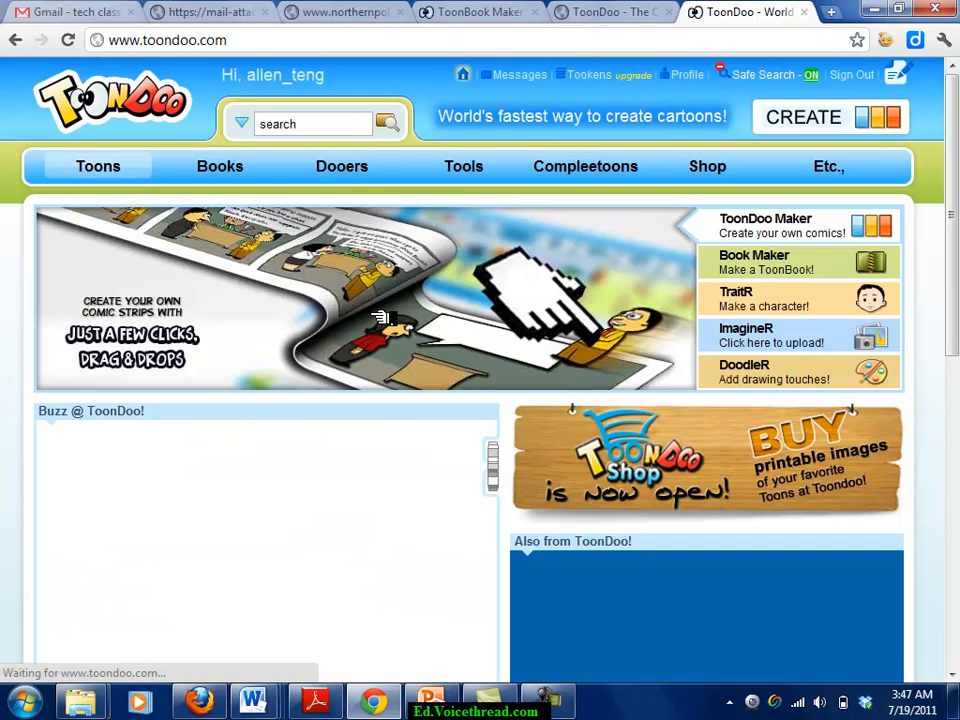
Start a new ToonBook from Books > Create Book.
{"action": "mouse_move", "coordinate": [240, 170]}
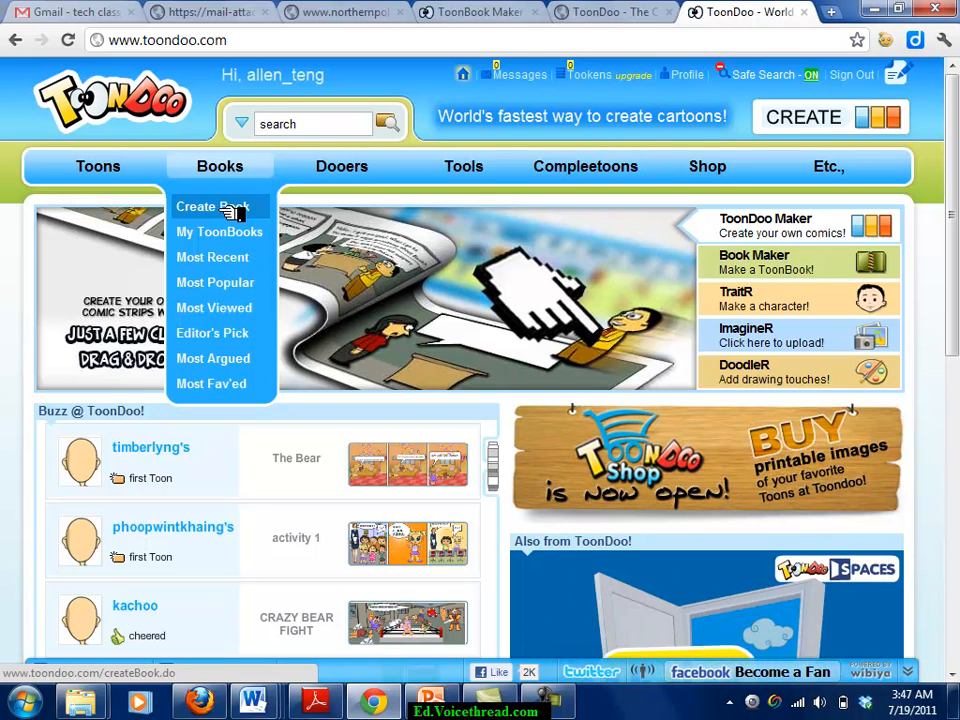
{"action": "left_click", "coordinate": [232, 210]}
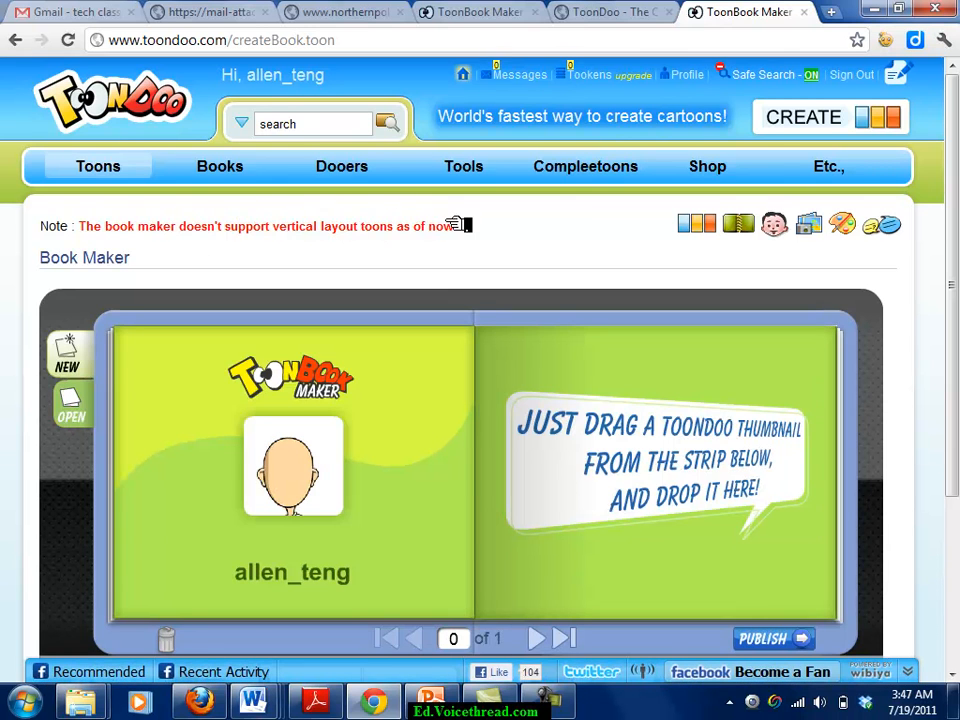
{"action": "scroll", "coordinate": [872, 280], "scroll_direction": "down", "scroll_amount": 4}
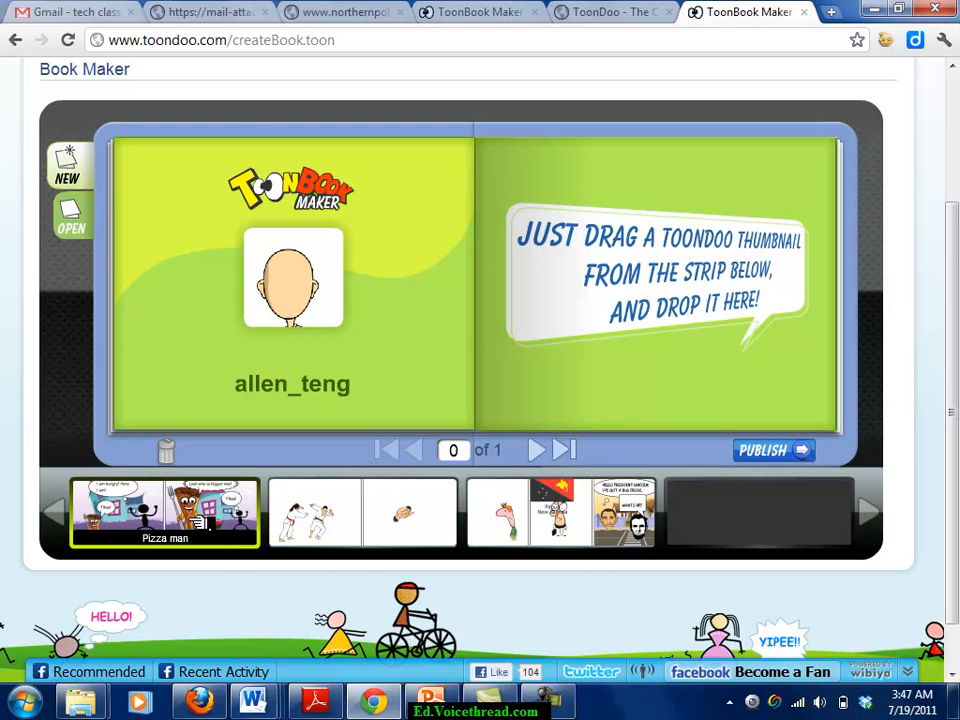
Add the Pizza man, Sports and President Lincoln comics as pages, then return to page 1.
{"action": "left_click_drag", "start_coordinate": [200, 506], "coordinate": [507, 305]}
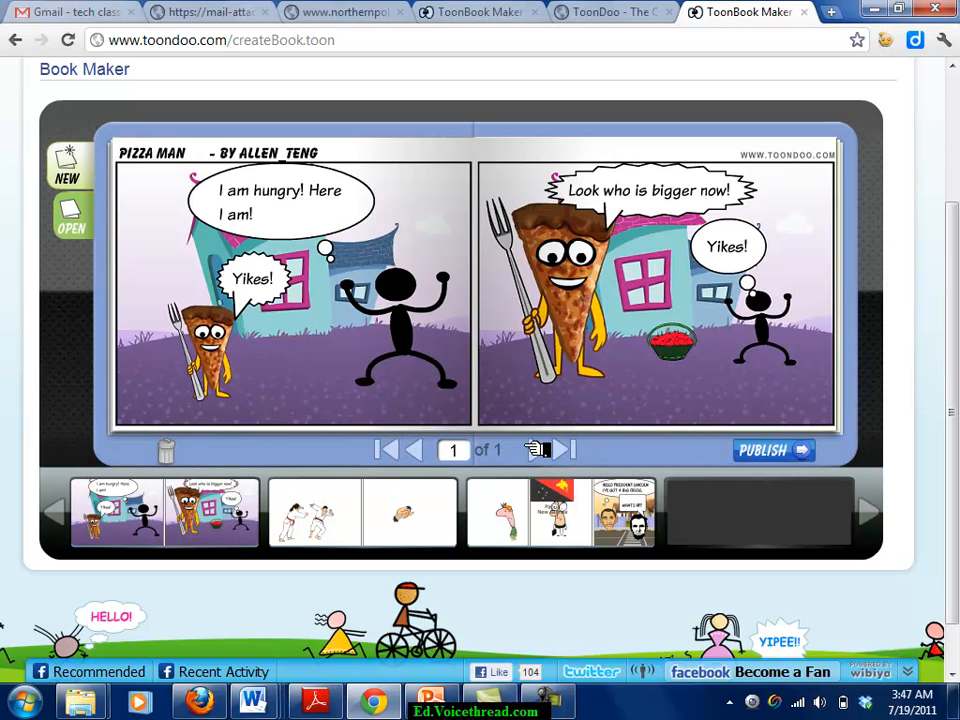
{"action": "left_click", "coordinate": [540, 450]}
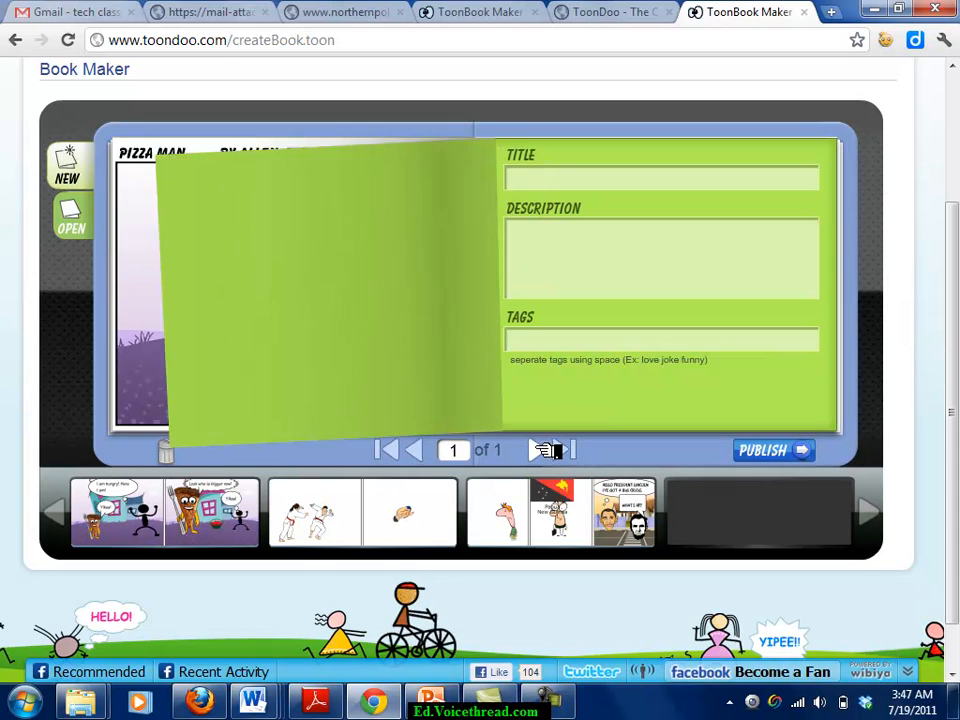
{"action": "left_click_drag", "start_coordinate": [378, 514], "coordinate": [470, 328]}
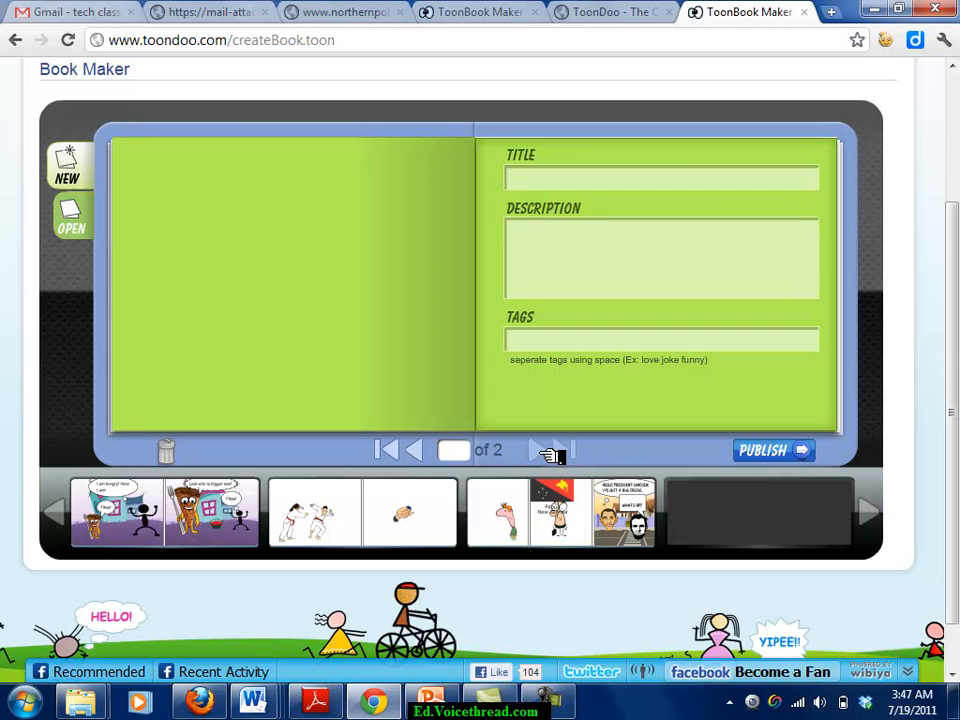
{"action": "left_click_drag", "start_coordinate": [511, 487], "coordinate": [499, 332]}
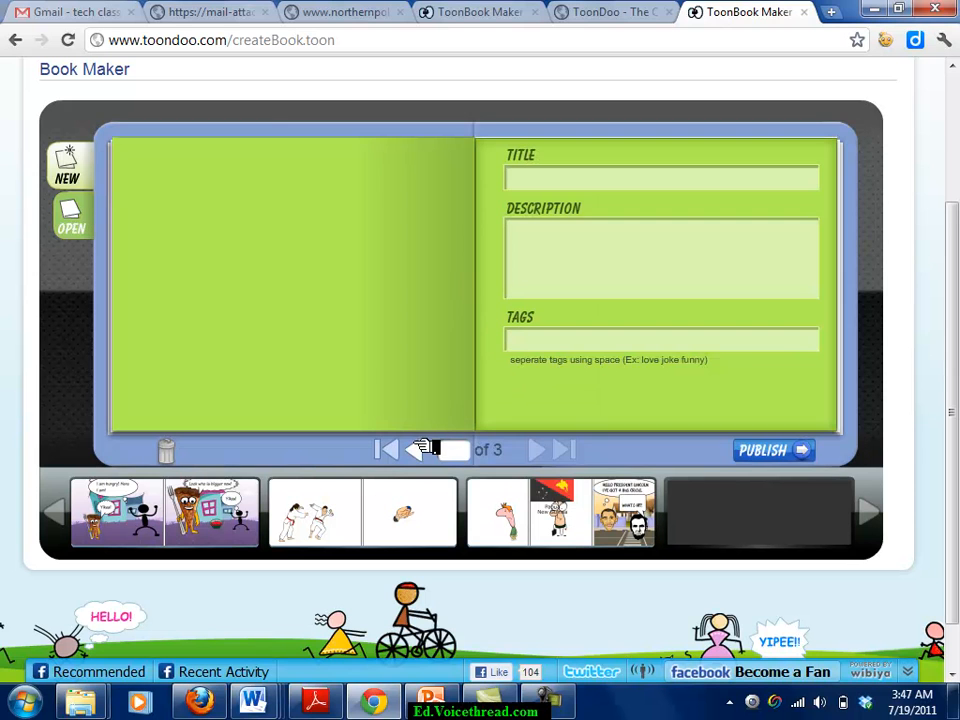
{"action": "left_click", "coordinate": [410, 452]}
{"action": "left_click", "coordinate": [410, 452]}
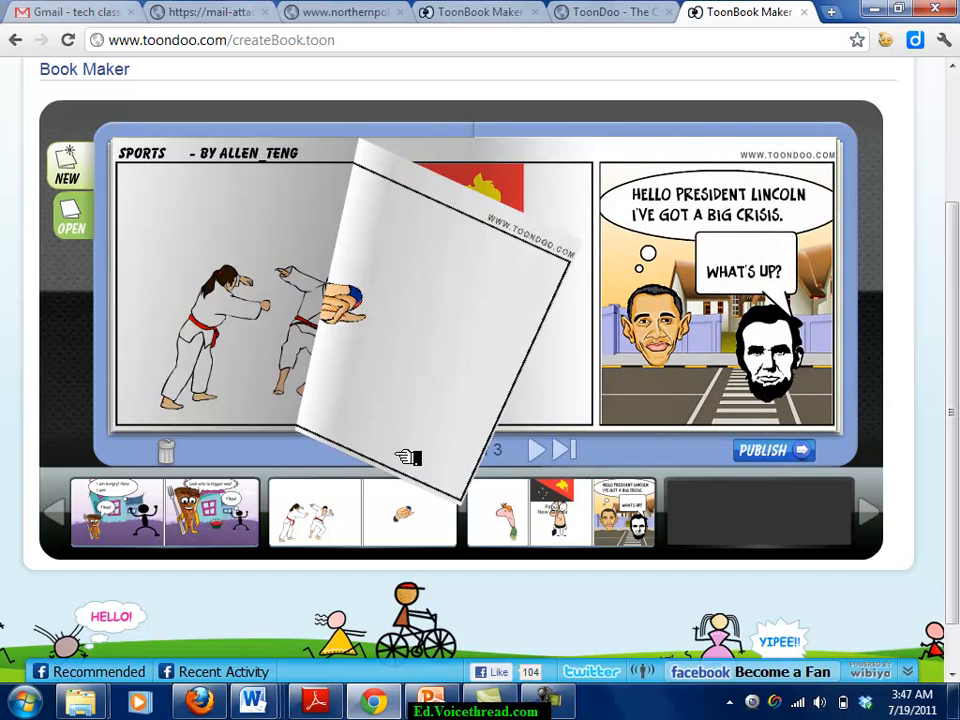
{"action": "left_click", "coordinate": [410, 452]}
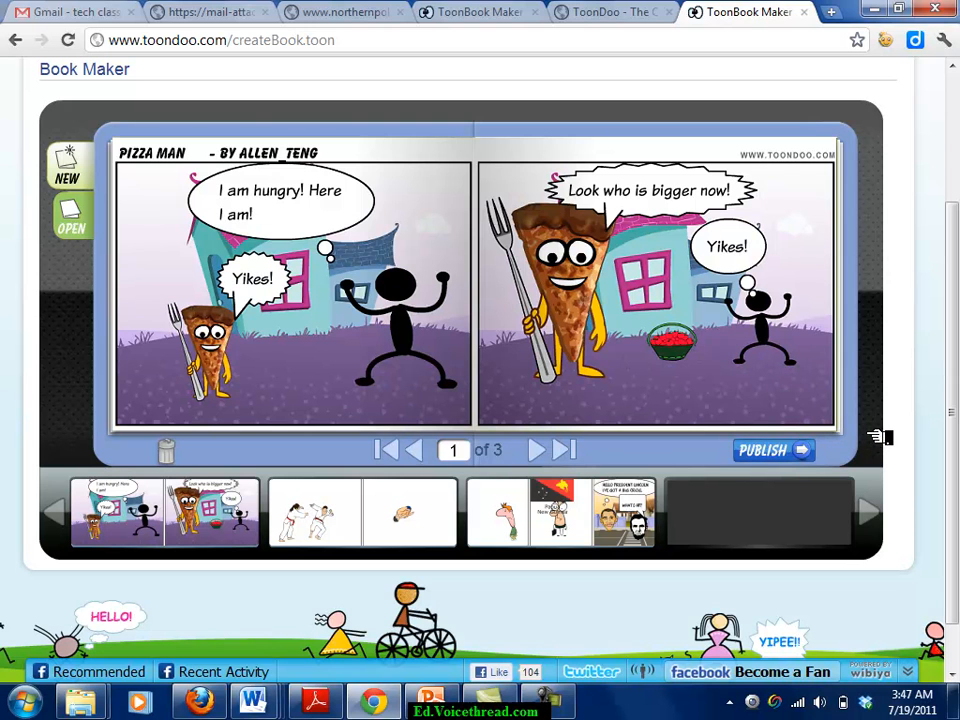
{"action": "scroll", "coordinate": [925, 416], "scroll_direction": "up", "scroll_amount": 2}
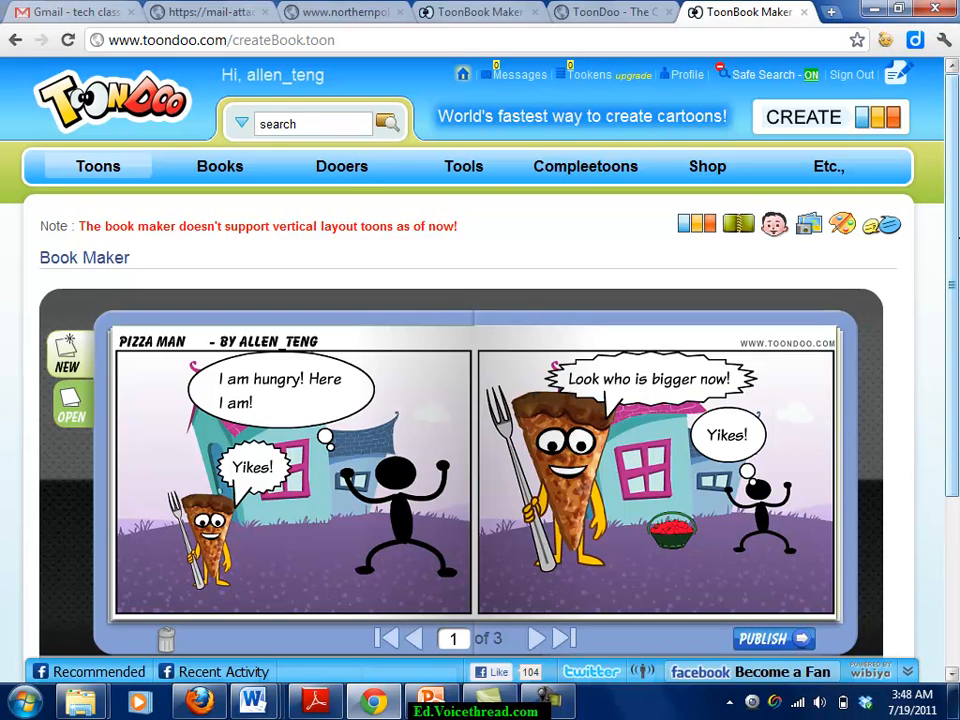
{"action": "scroll", "coordinate": [955, 237], "scroll_direction": "down", "scroll_amount": 3}
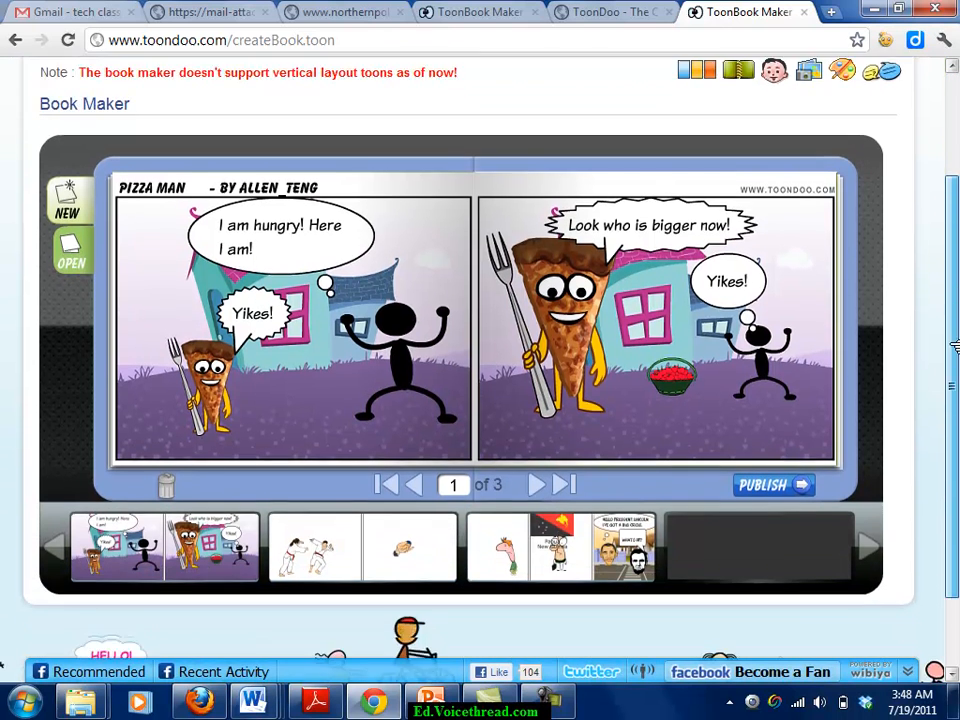
{"action": "scroll", "coordinate": [922, 230], "scroll_direction": "up", "scroll_amount": 3}
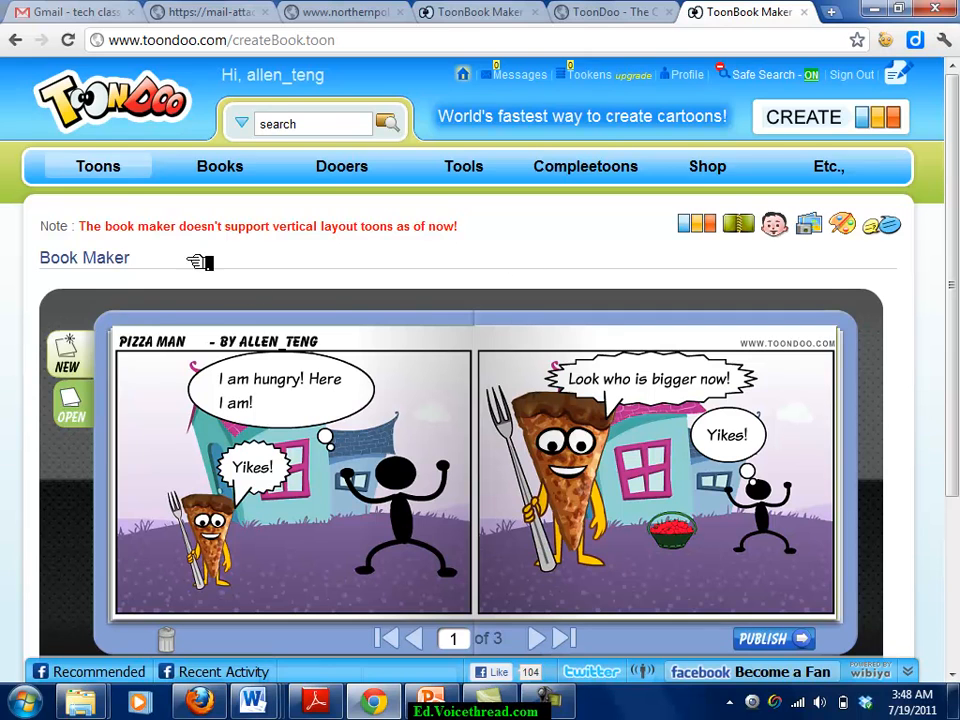
{"action": "mouse_move", "coordinate": [111, 171]}
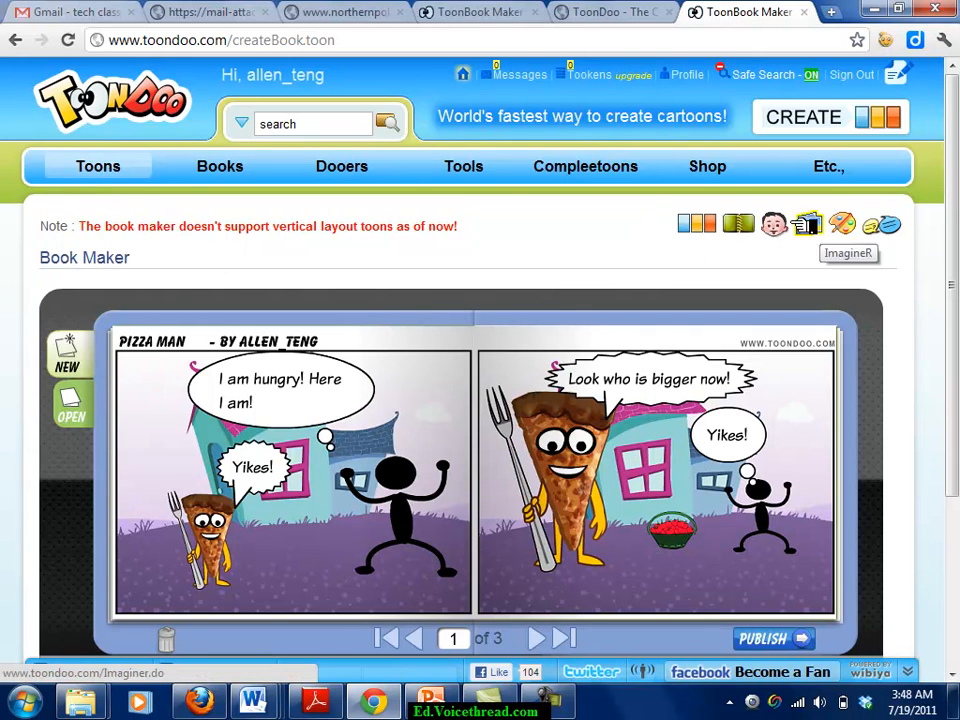
{"action": "scroll", "coordinate": [480, 370], "scroll_direction": "down", "scroll_amount": 5}
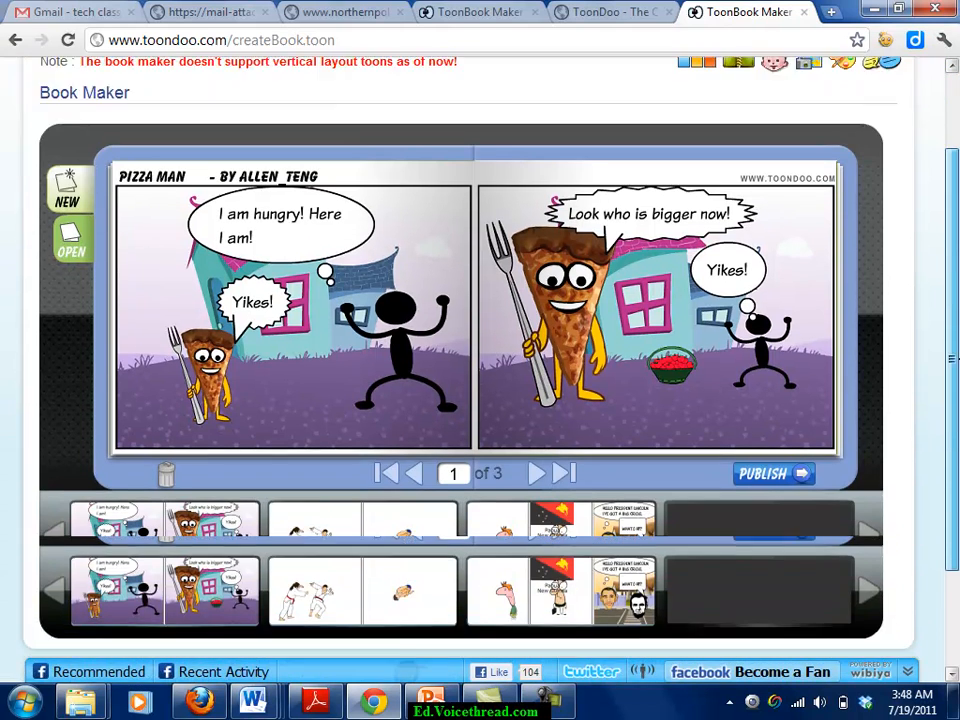